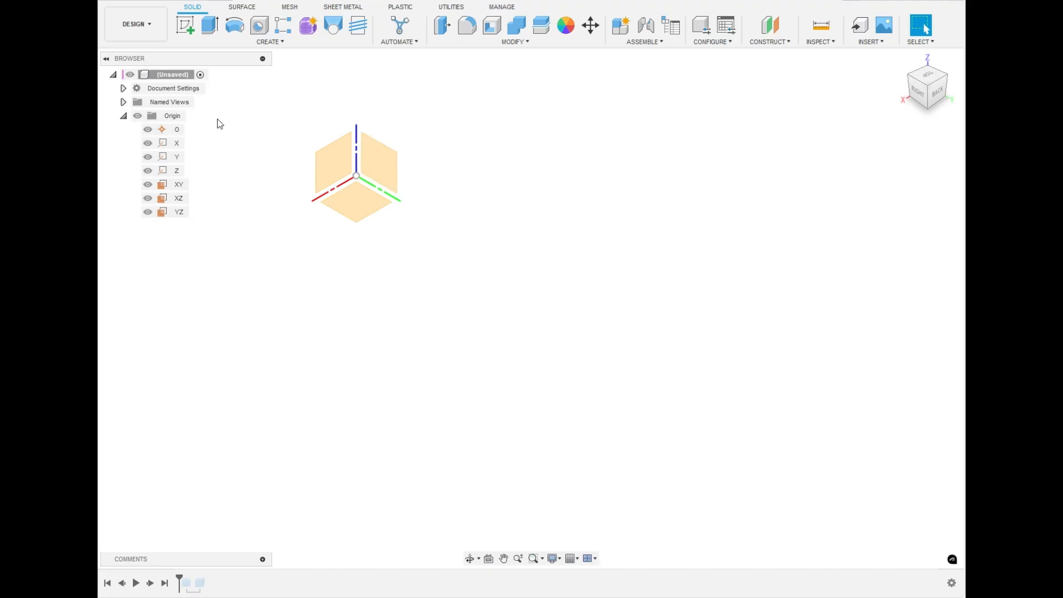
- Hide all origin geometry and show it again
{"action": "left_click", "coordinate": [132, 118]}
{"action": "left_click", "coordinate": [135, 118]}
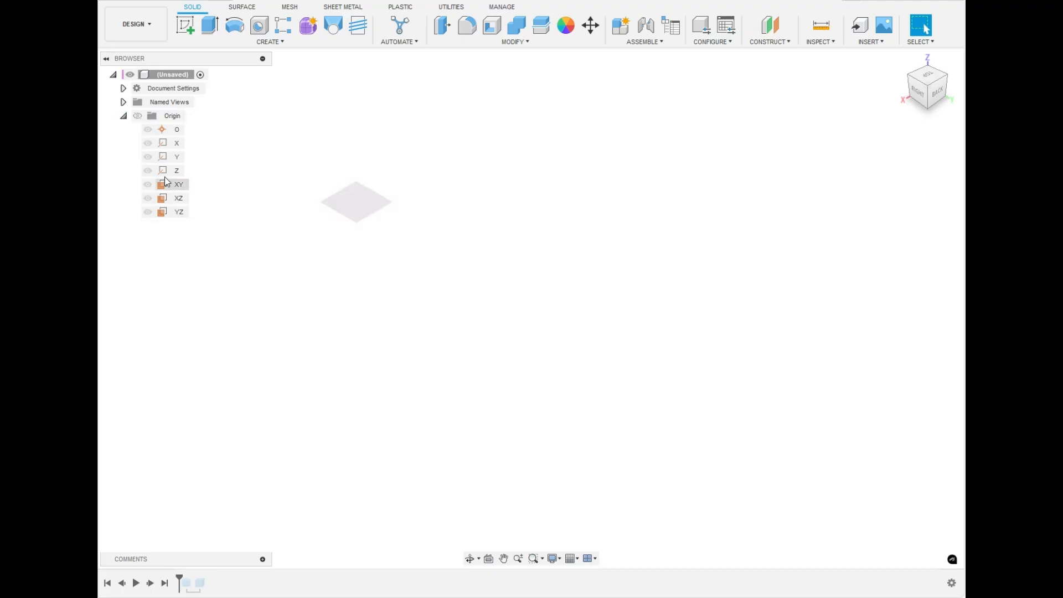
{"action": "left_click", "coordinate": [138, 117]}
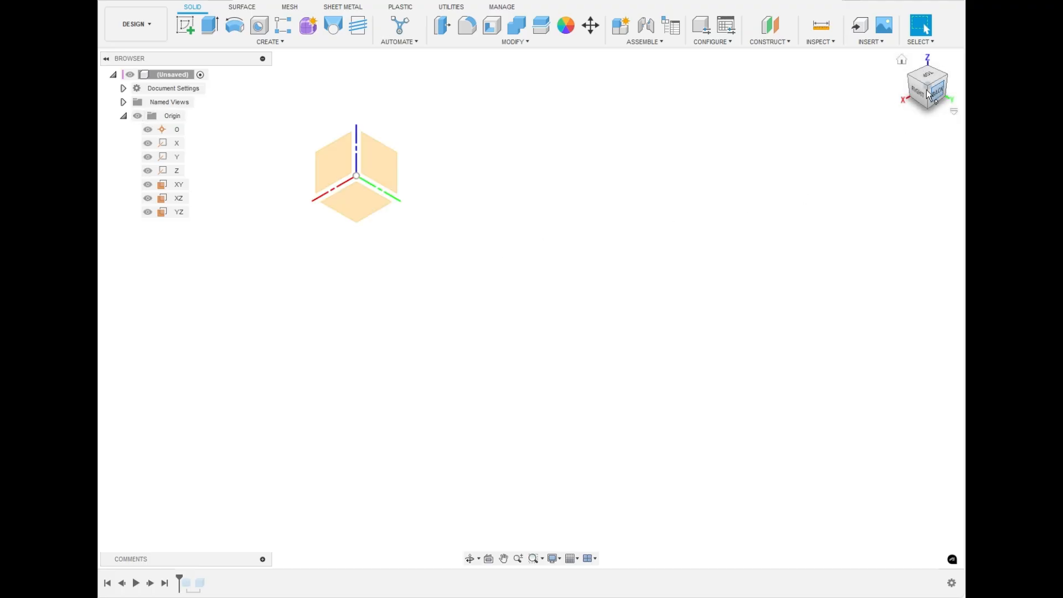
- Hide the origin point, the X axis and the XY plane one after another, showing each again
{"action": "left_click", "coordinate": [151, 132]}
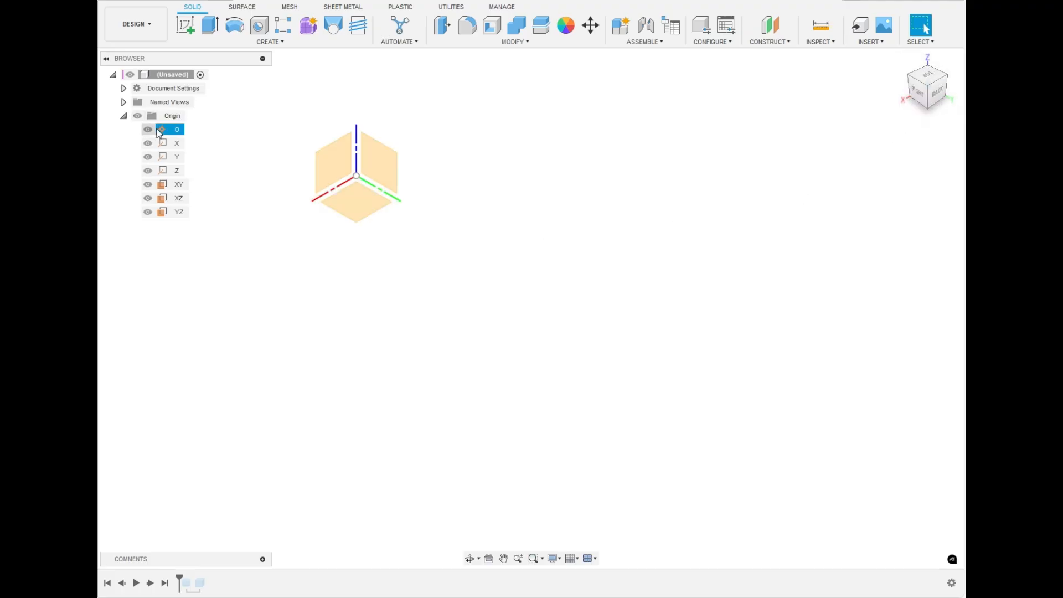
{"action": "left_click", "coordinate": [150, 134]}
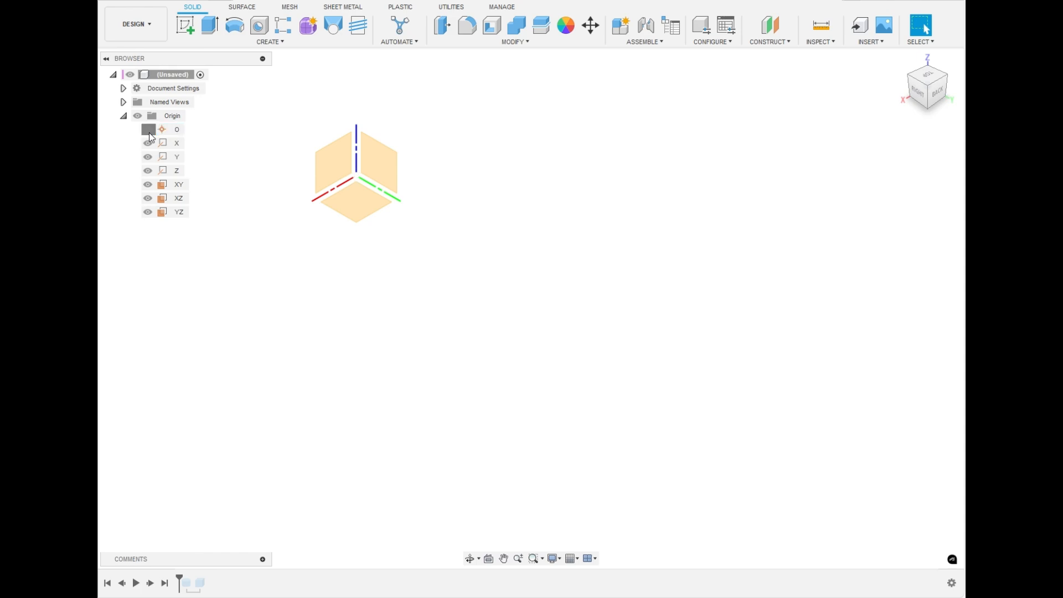
{"action": "left_click", "coordinate": [149, 133]}
{"action": "left_click", "coordinate": [147, 145]}
{"action": "left_click", "coordinate": [148, 144]}
{"action": "left_click", "coordinate": [148, 185]}
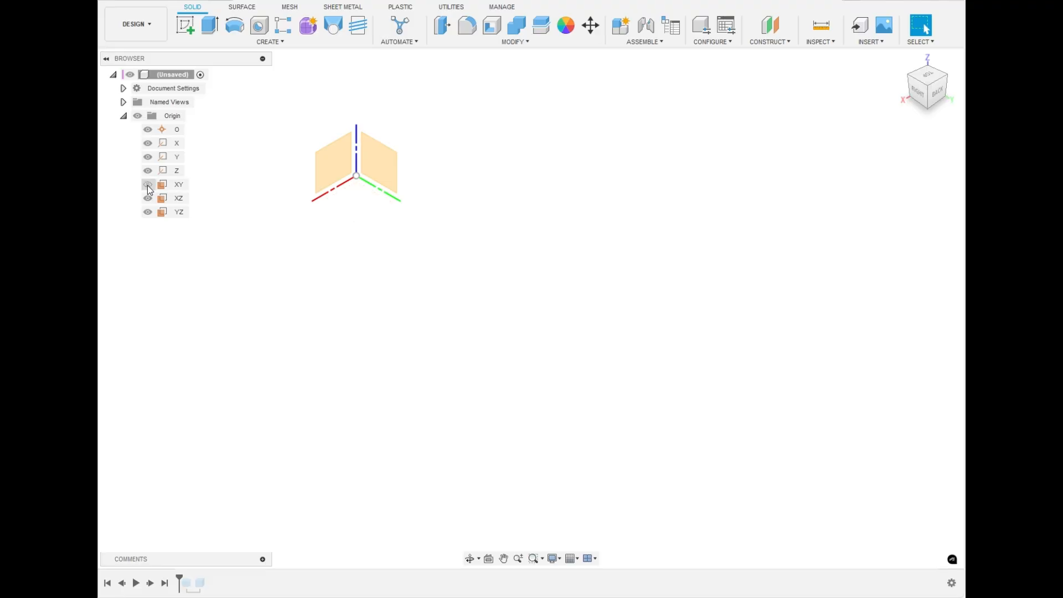
{"action": "left_click", "coordinate": [148, 185]}
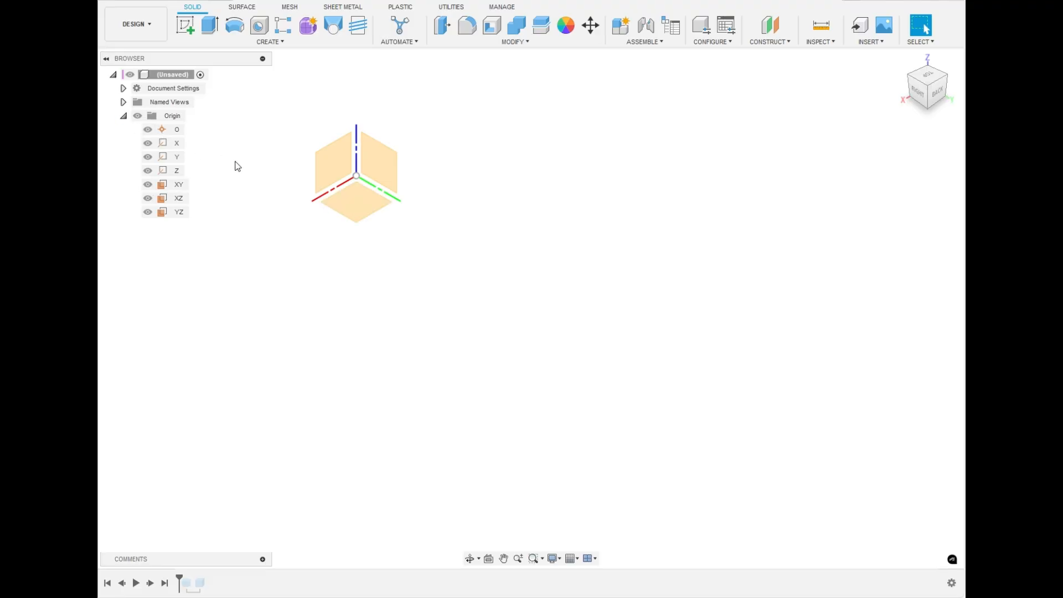
- Collapse the Origin folder and start an offset plane from the XY origin plane at a distance of 2 in
{"action": "middle_click_drag", "start_coordinate": [237, 166], "coordinate": [421, 281]}
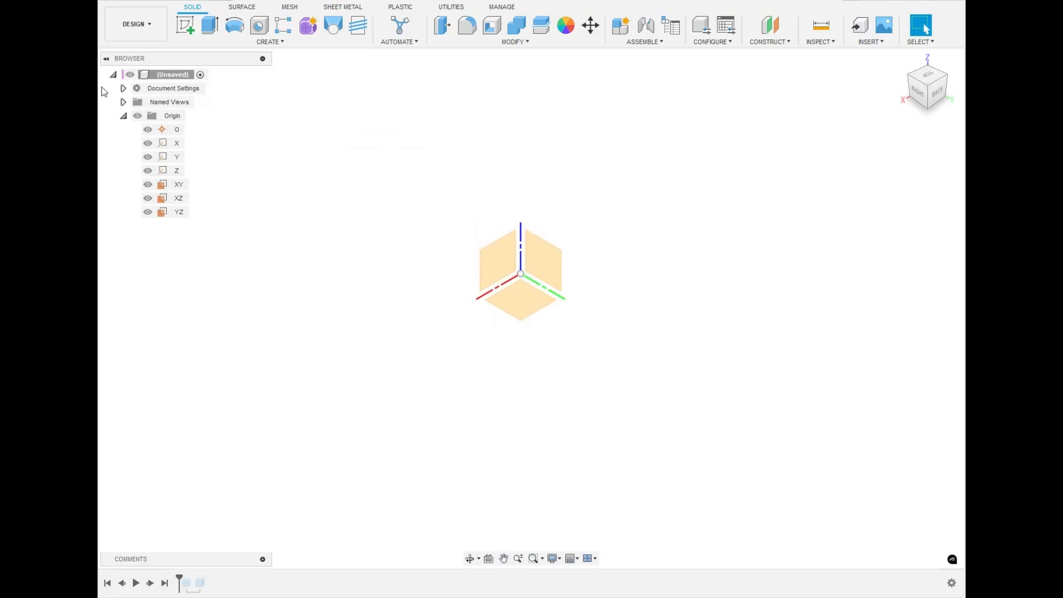
{"action": "left_click", "coordinate": [123, 116]}
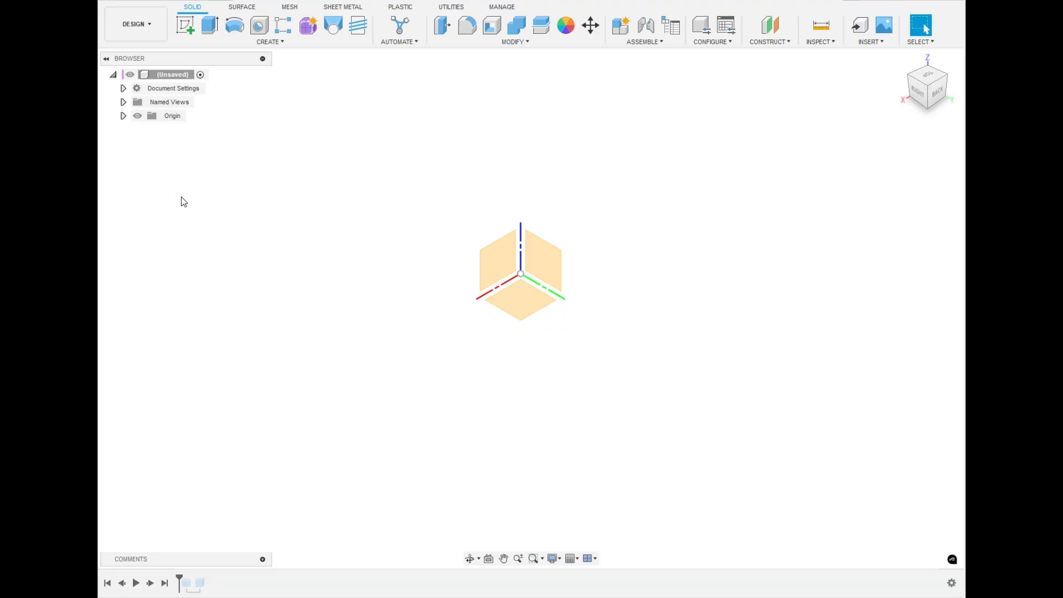
{"action": "left_click", "coordinate": [774, 44]}
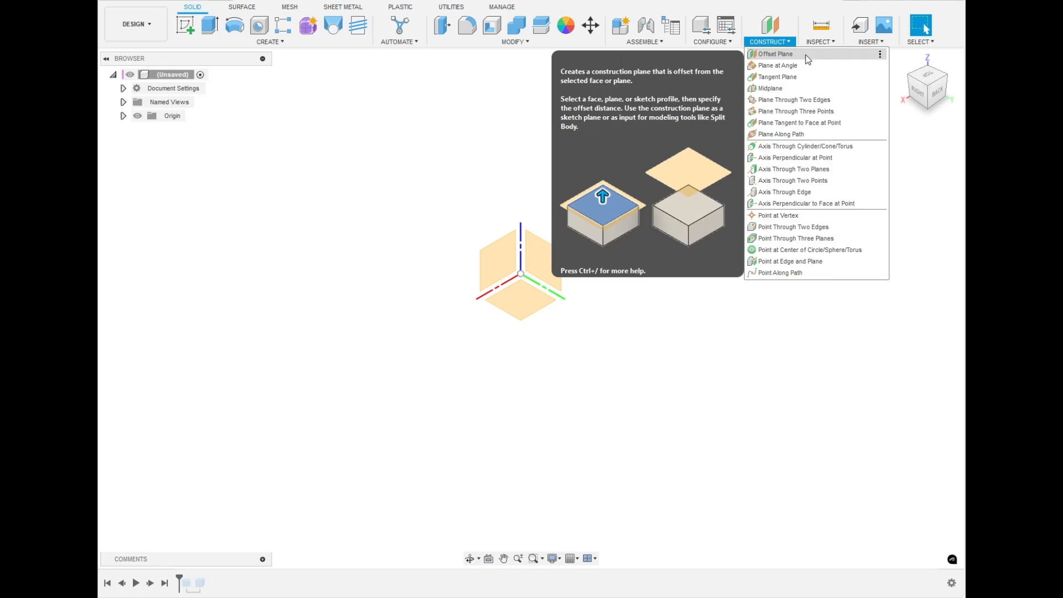
{"action": "left_click", "coordinate": [805, 54]}
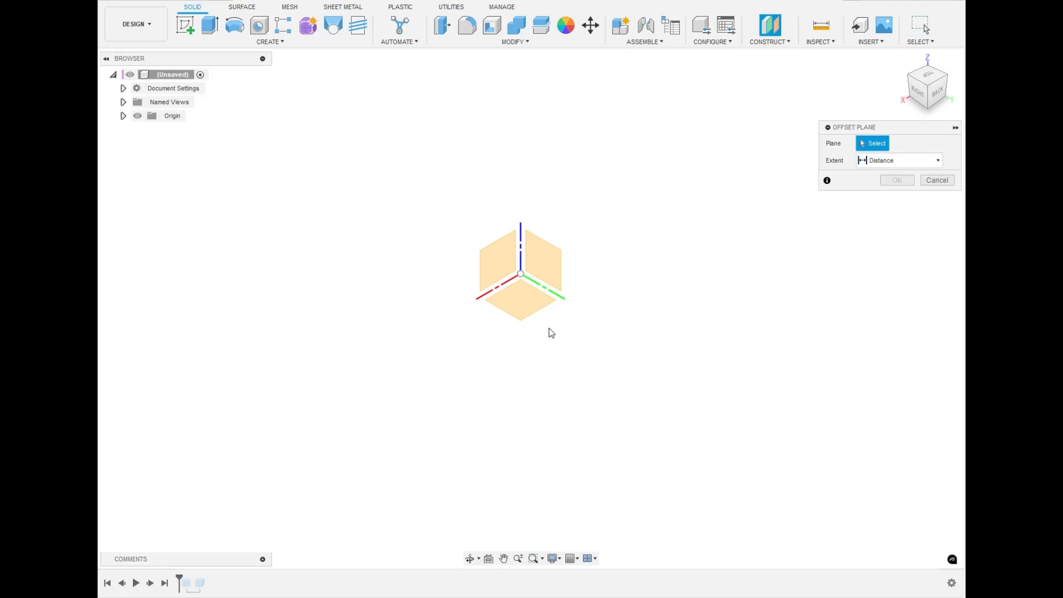
{"action": "left_click", "coordinate": [528, 308]}
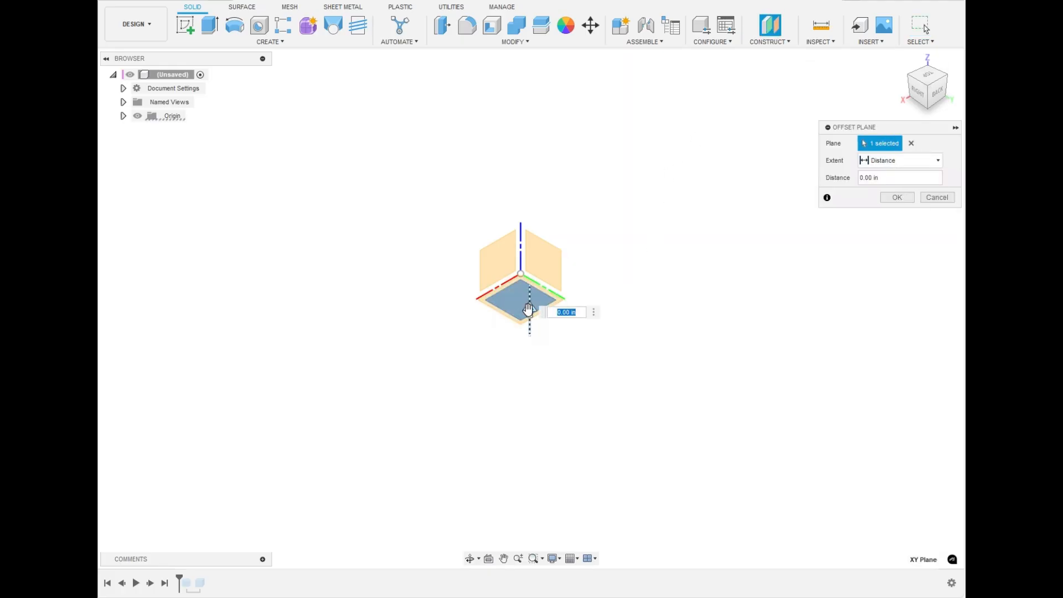
{"action": "left_click_drag", "start_coordinate": [528, 309], "coordinate": [530, 194]}
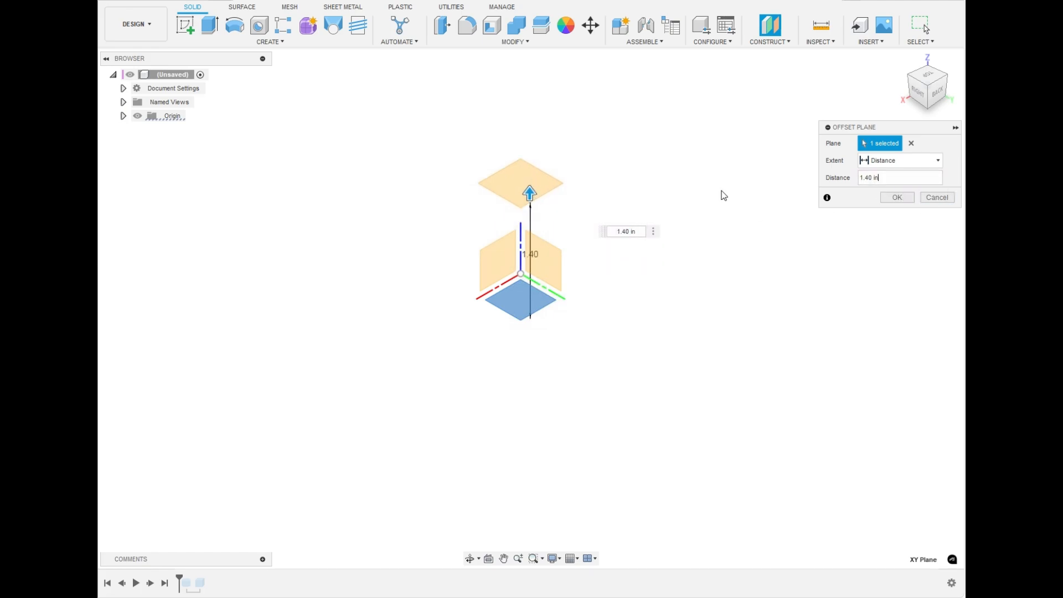
{"action": "key", "text": "BackSpace"}
{"action": "key", "text": "BackSpace"}
{"action": "key", "text": "BackSpace"}
{"action": "key", "text": "BackSpace"}
{"action": "type", "text": "2"}
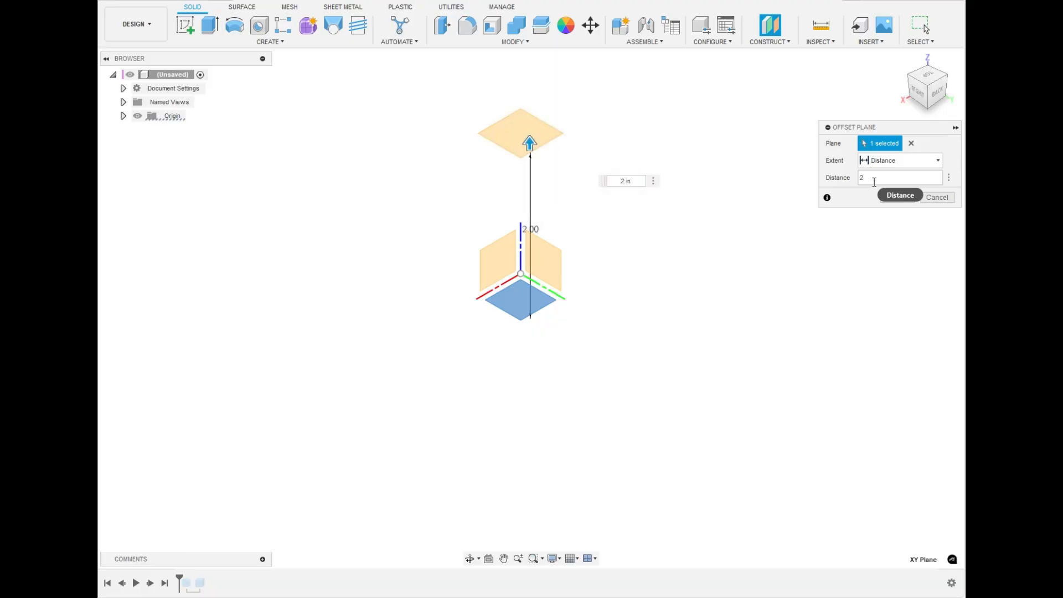
- Set the offset plane's distance to 1.8 in and create the plane
{"action": "left_click", "coordinate": [917, 93]}
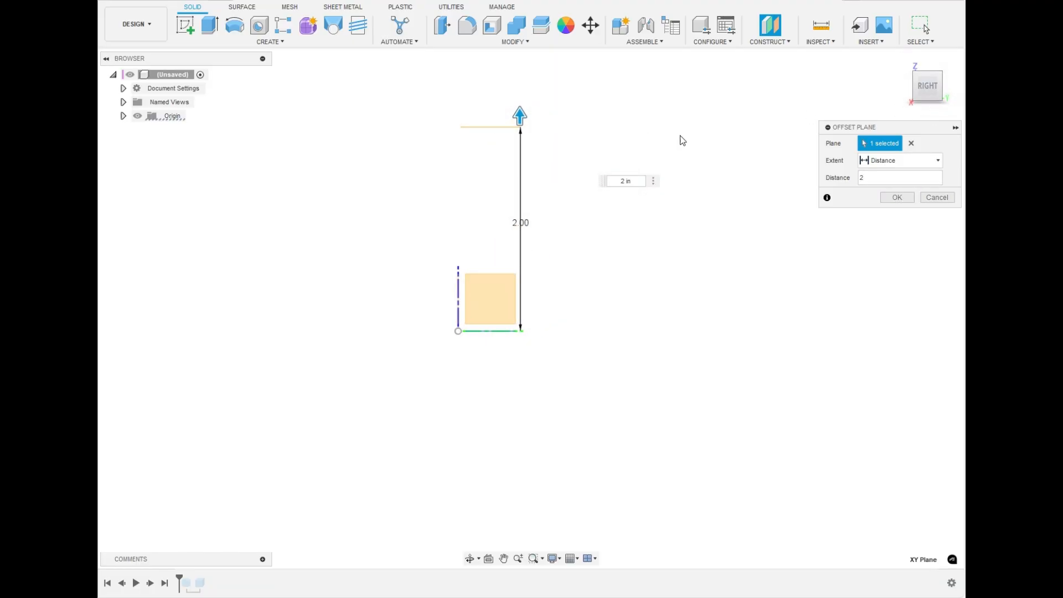
{"action": "type", "text": "1"}
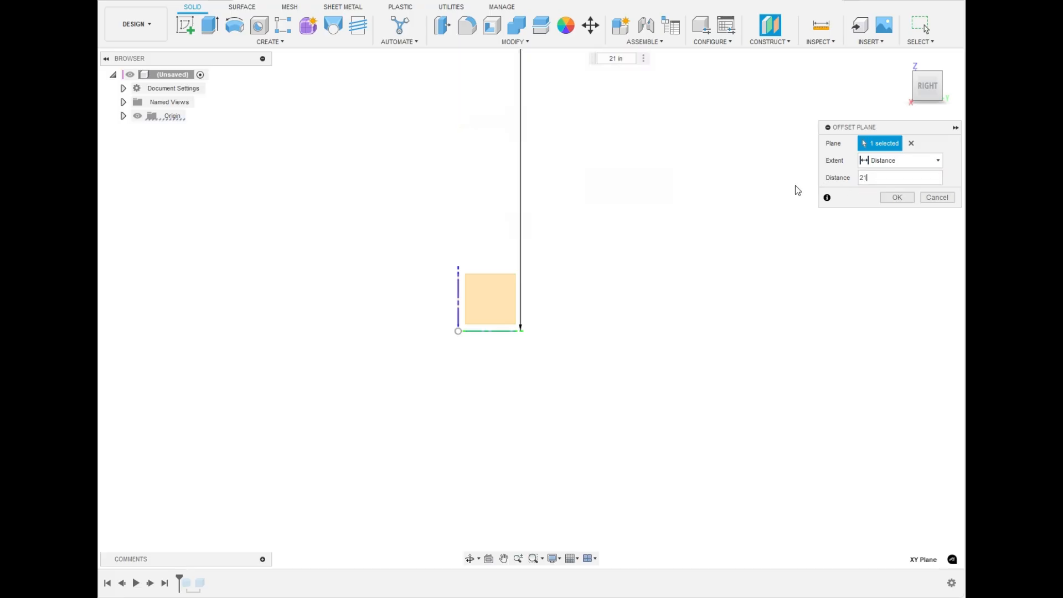
{"action": "type", "text": "."}
{"action": "key", "text": "BackSpace"}
{"action": "key", "text": "BackSpace"}
{"action": "key", "text": "BackSpace"}
{"action": "type", "text": "1.8"}
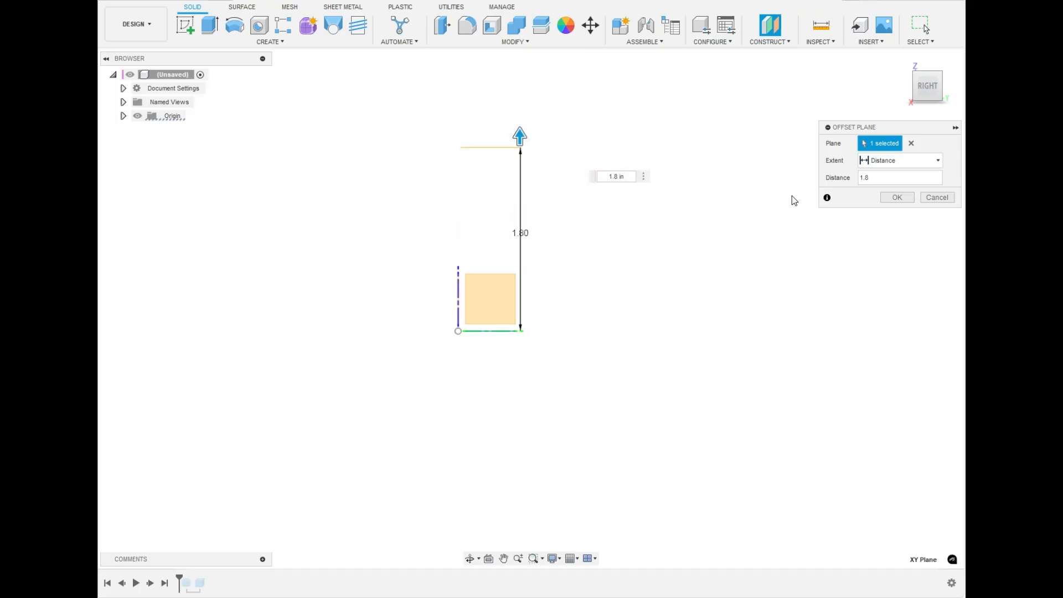
{"action": "left_click", "coordinate": [897, 198]}
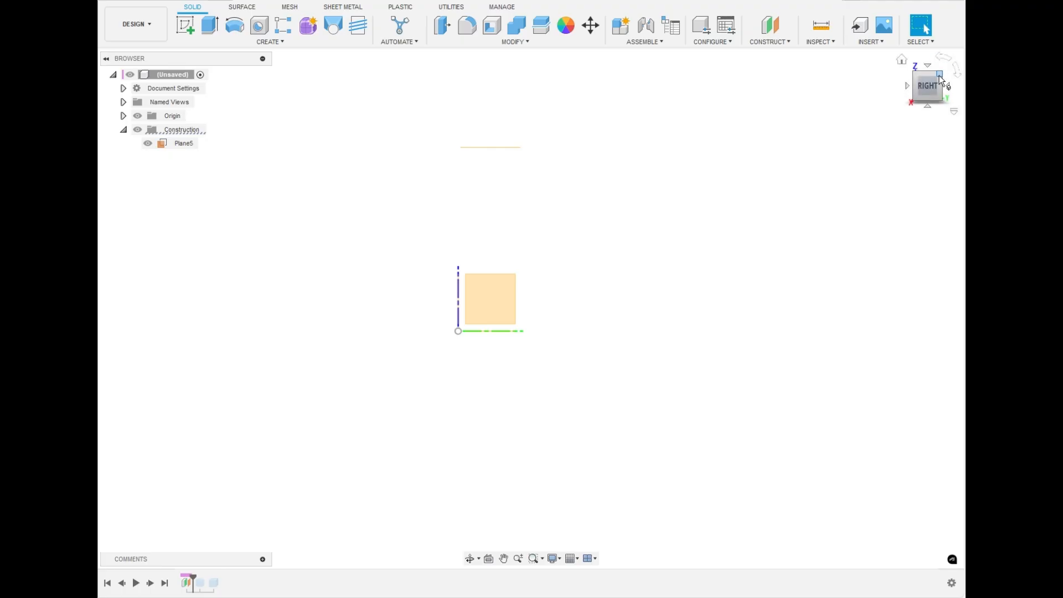
- Start a plane at angle about the Z axis and rotate it to 60 degrees
{"action": "left_click", "coordinate": [938, 75]}
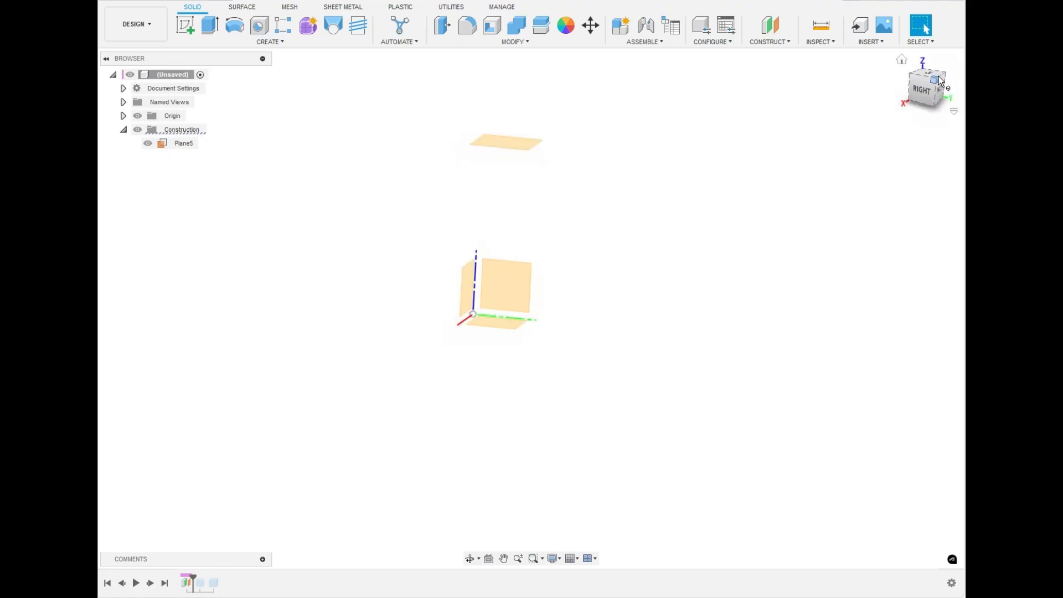
{"action": "left_click", "coordinate": [776, 42]}
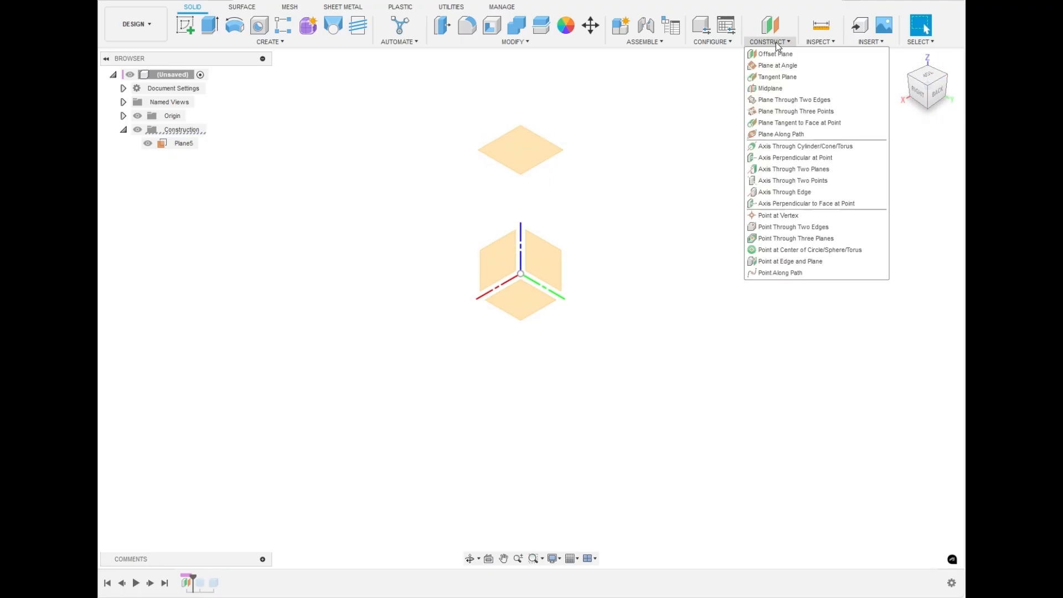
{"action": "left_click", "coordinate": [806, 65]}
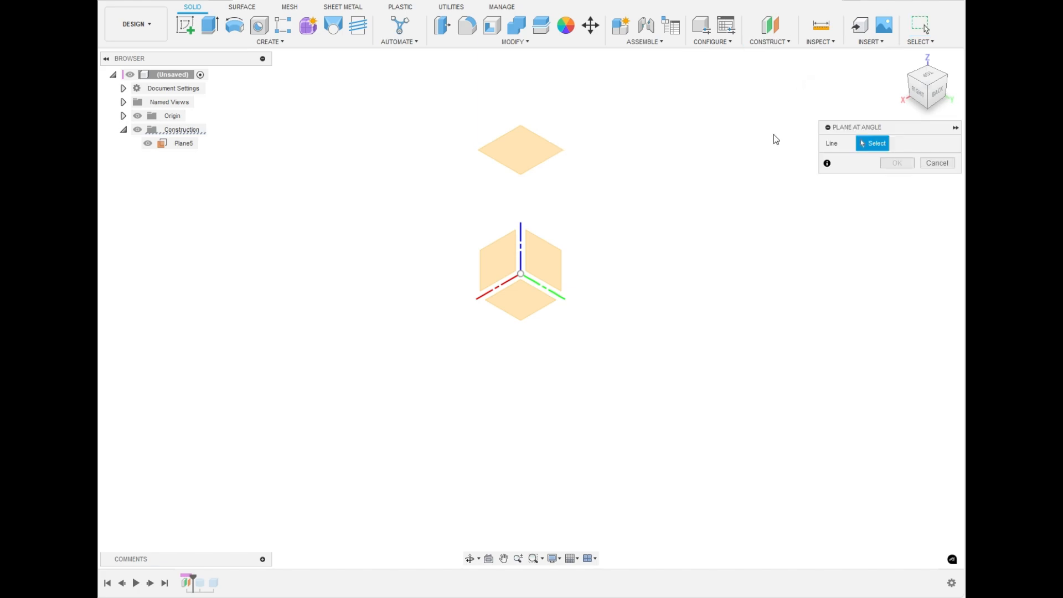
{"action": "left_click", "coordinate": [520, 249]}
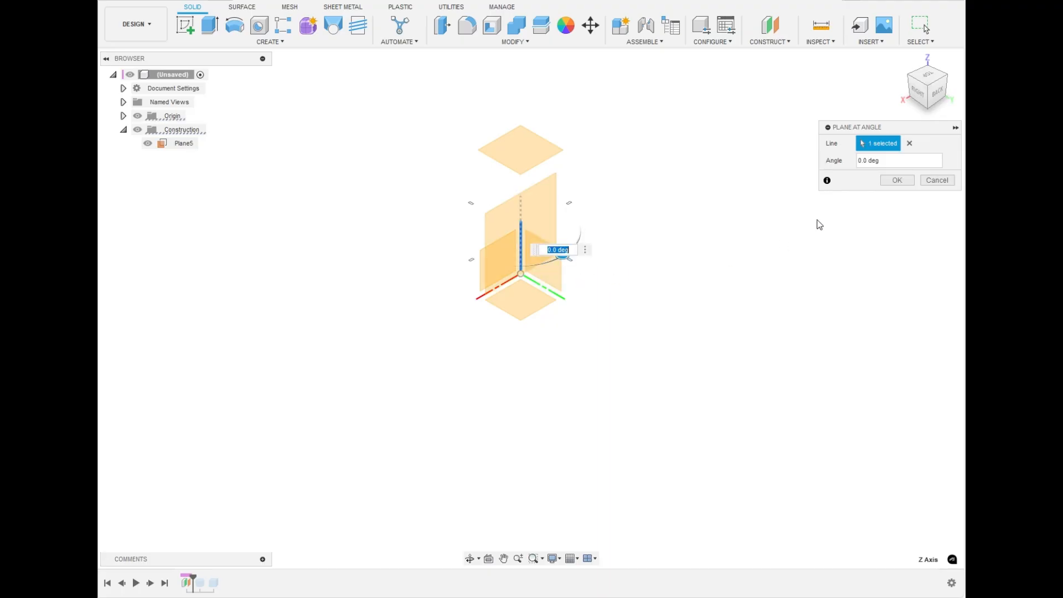
{"action": "scroll", "coordinate": [563, 273], "scroll_direction": "up", "scroll_amount": 3}
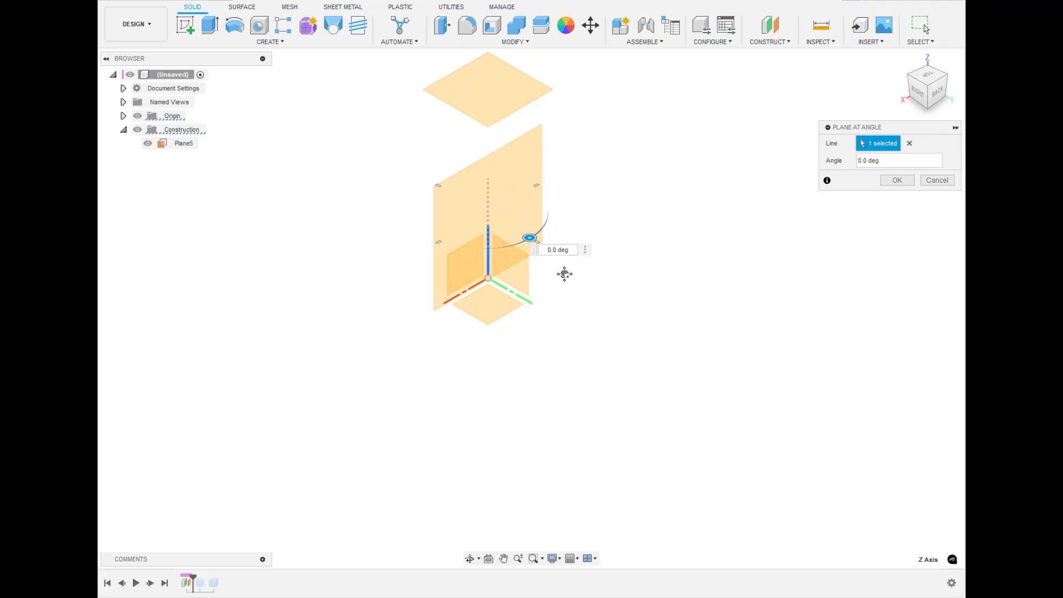
{"action": "left_click_drag", "start_coordinate": [449, 240], "coordinate": [465, 208]}
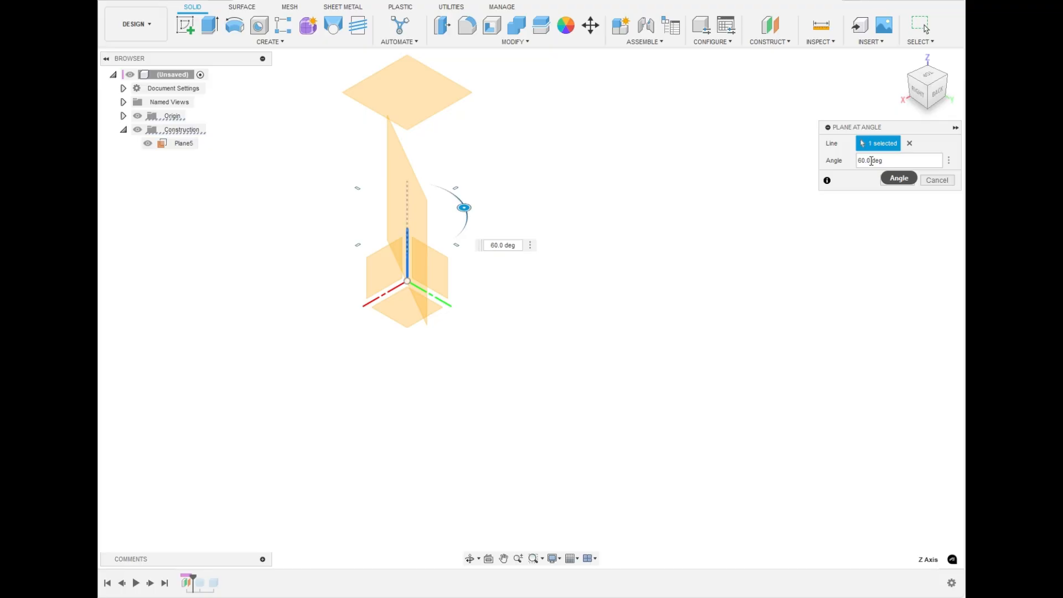
- Set the angled plane's rotation to 45 degrees
{"action": "key", "text": "BackSpace"}
{"action": "key", "text": "BackSpace"}
{"action": "key", "text": "BackSpace"}
{"action": "key", "text": "BackSpace"}
{"action": "type", "text": "4"}
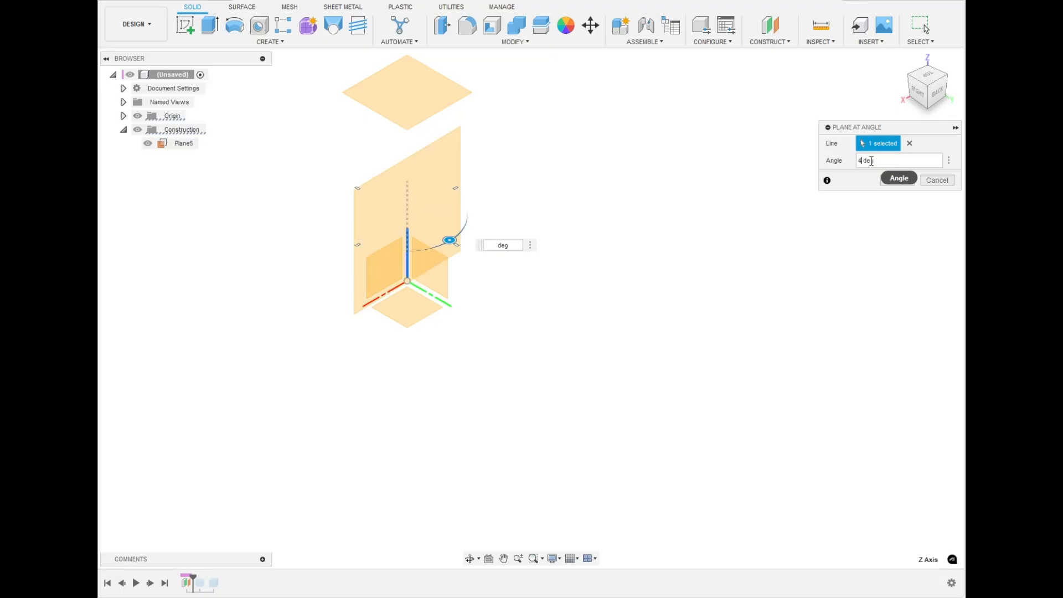
{"action": "type", "text": "5"}
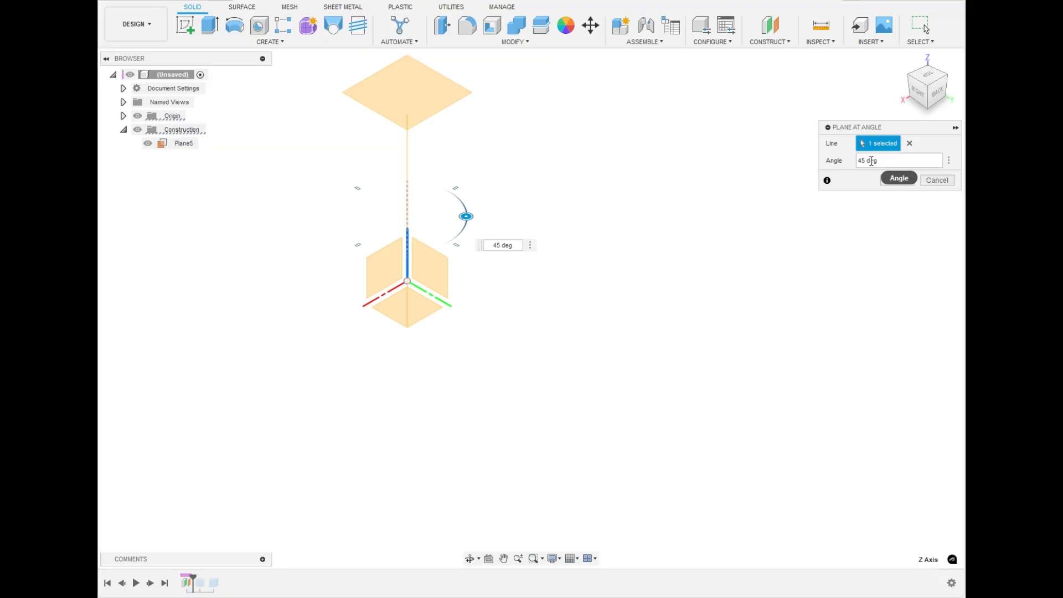
- Set the angled plane's rotation to 50 degrees and create the plane
{"action": "key", "text": "BackSpace"}
{"action": "key", "text": "BackSpace"}
{"action": "type", "text": "50"}
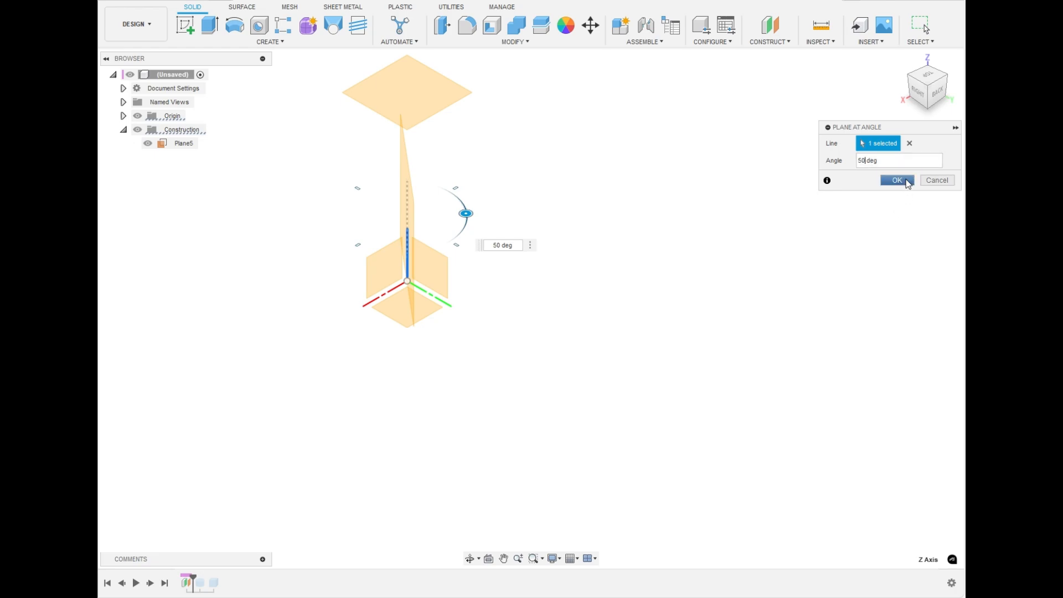
{"action": "left_click", "coordinate": [907, 181]}
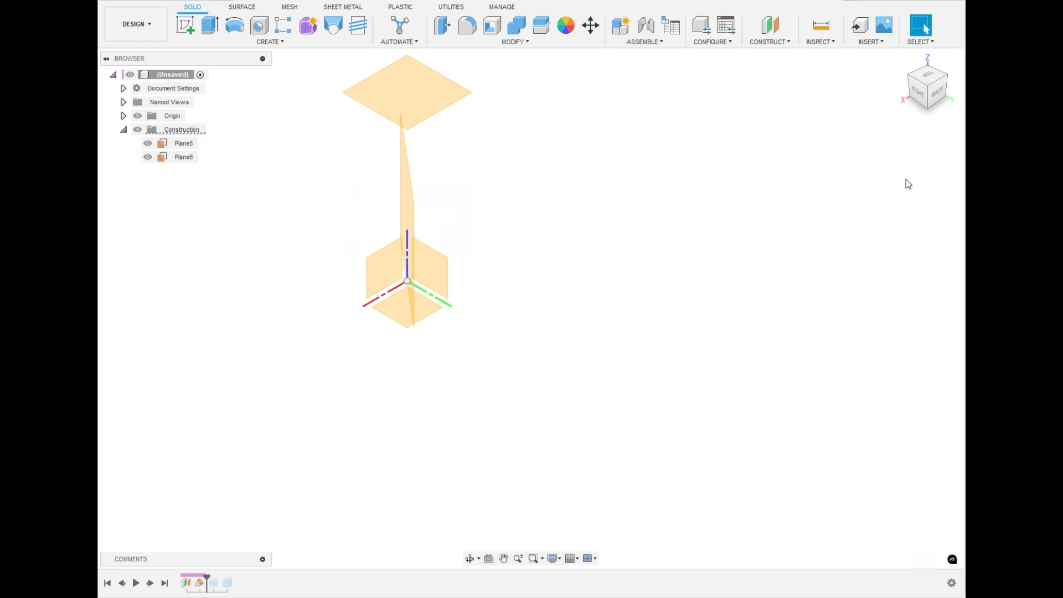
- Select the new angled plane and examine its orientation from different view directions
{"action": "left_click", "coordinate": [409, 192]}
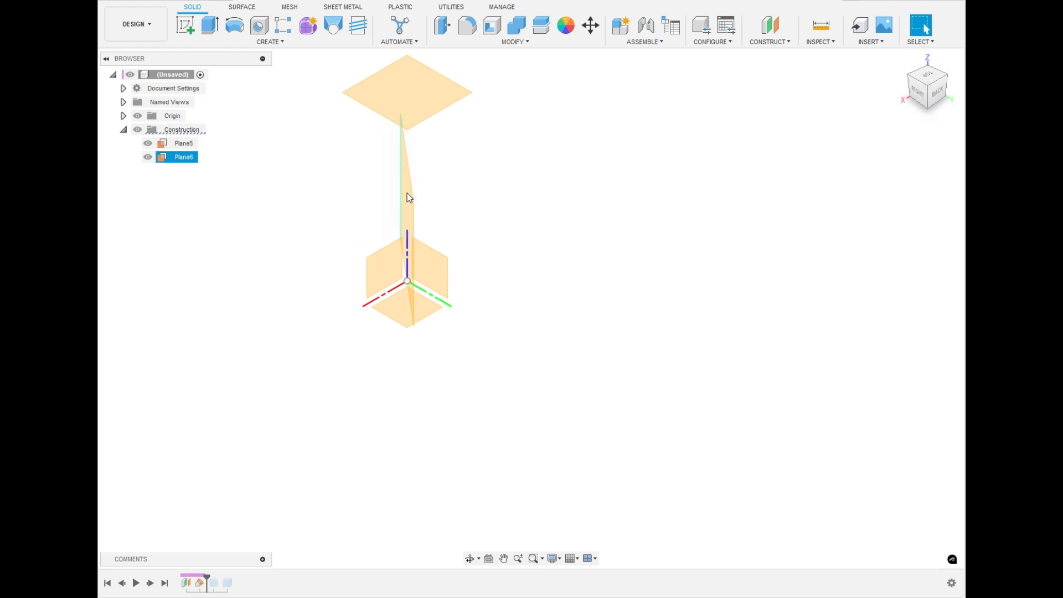
{"action": "left_click", "coordinate": [408, 211]}
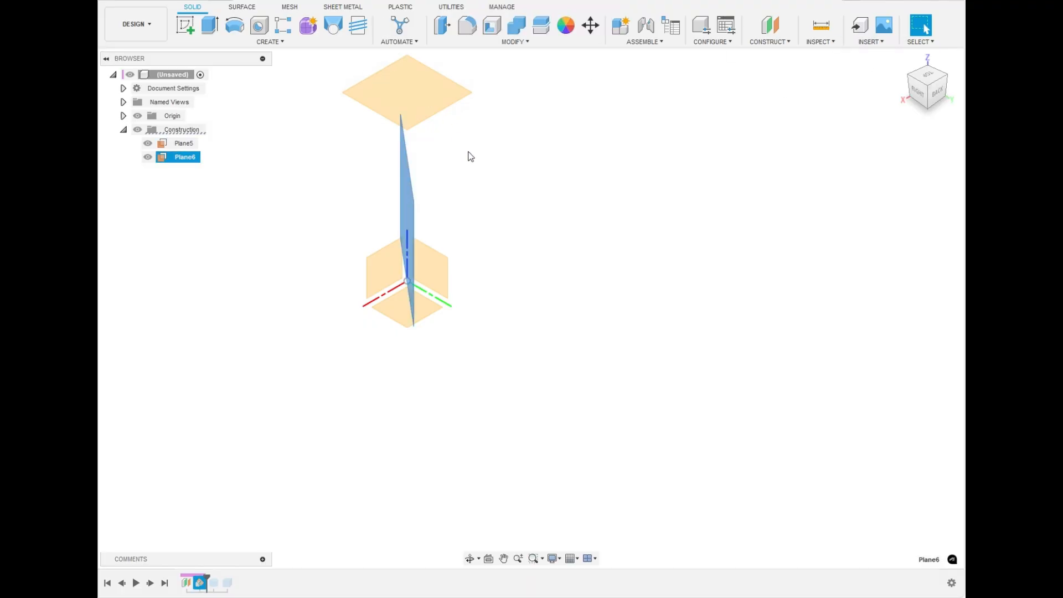
{"action": "left_click", "coordinate": [911, 79]}
{"action": "middle_click_drag", "start_coordinate": [727, 298], "coordinate": [791, 226]}
{"action": "key", "text": "Escape"}
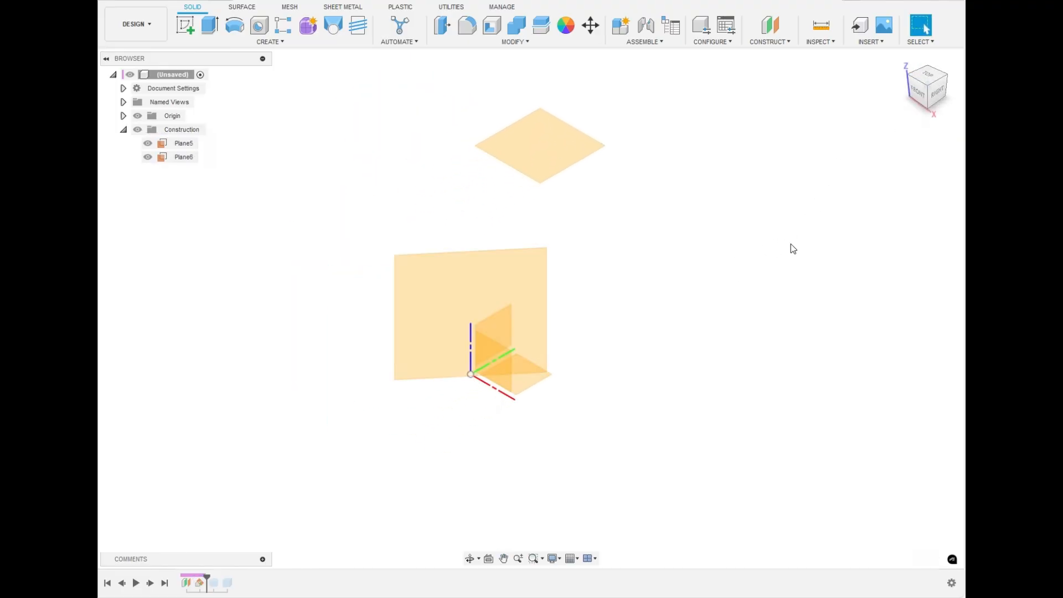
{"action": "left_click", "coordinate": [935, 93]}
{"action": "middle_click_drag", "start_coordinate": [814, 145], "coordinate": [756, 275]}
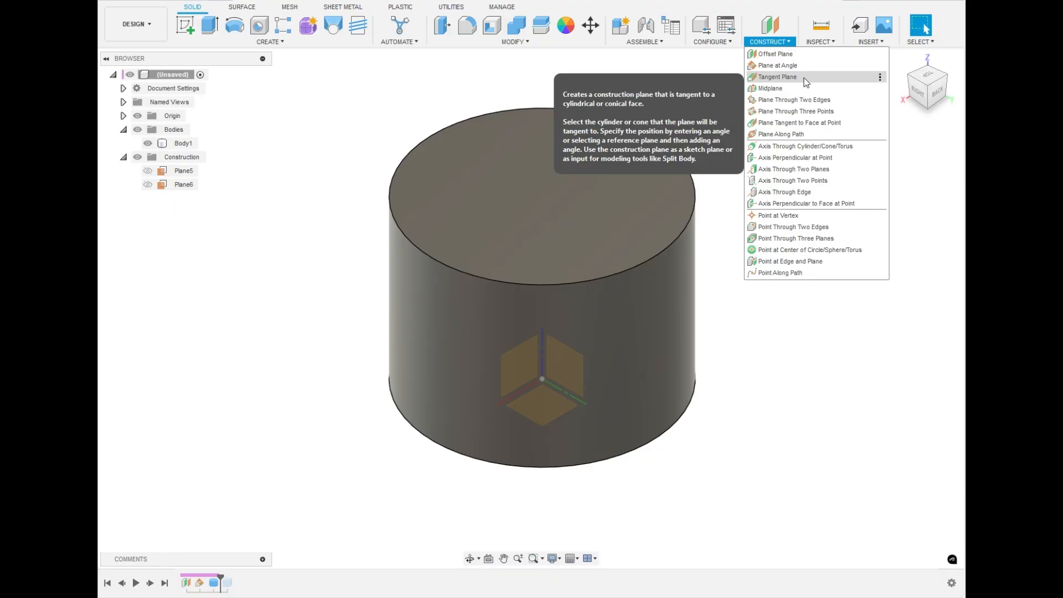
- Create a tangent plane on the cylinder's side face at an angle of -90 degrees
{"action": "left_click", "coordinate": [805, 78]}
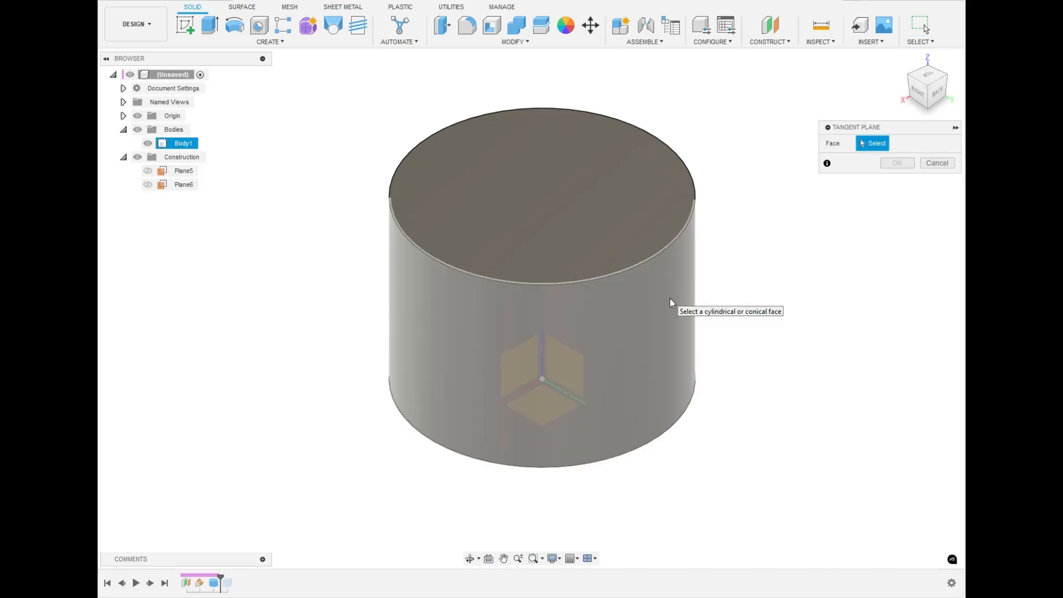
{"action": "left_click", "coordinate": [669, 297]}
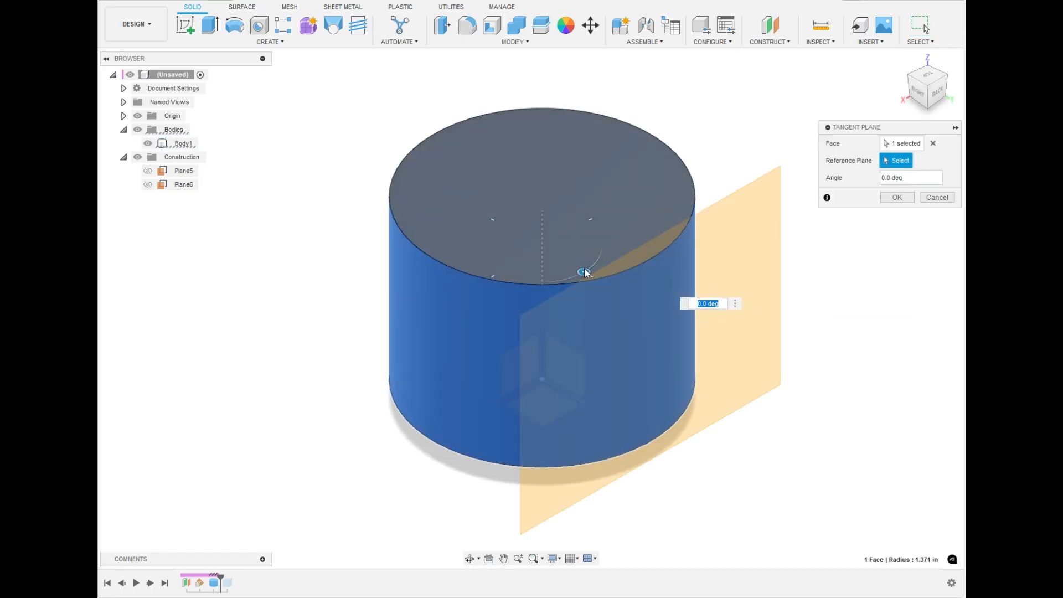
{"action": "left_click_drag", "start_coordinate": [586, 273], "coordinate": [501, 266]}
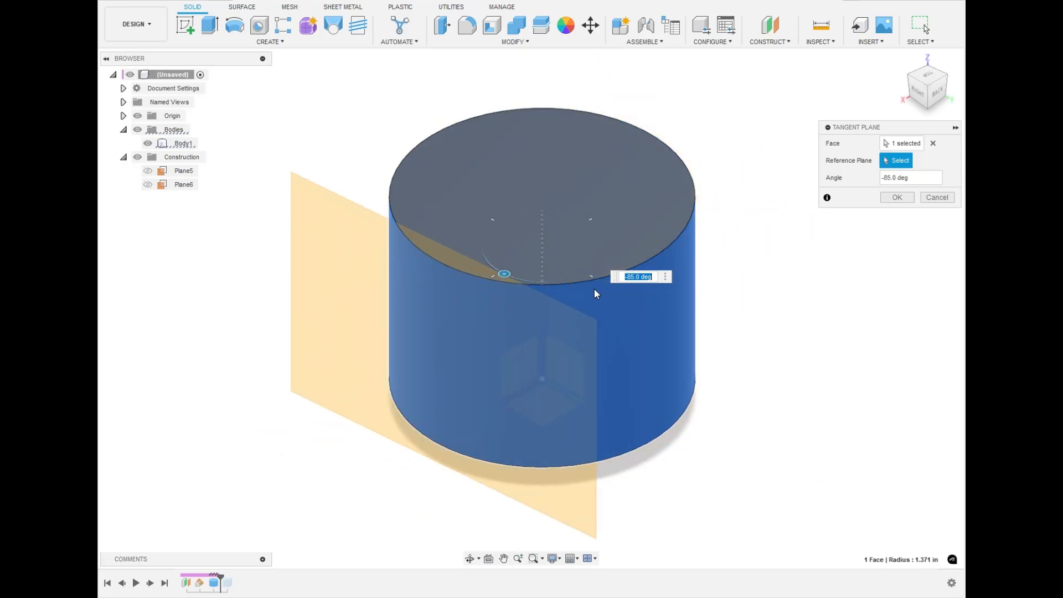
{"action": "left_click", "coordinate": [890, 179]}
{"action": "key", "text": "BackSpace"}
{"action": "key", "text": "BackSpace"}
{"action": "type", "text": "90"}
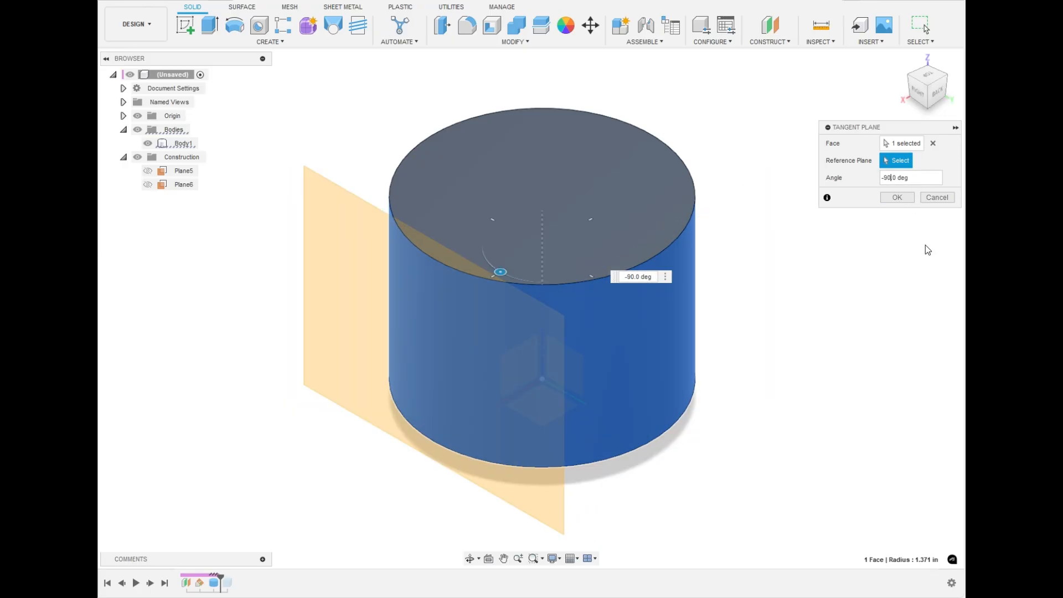
{"action": "left_click", "coordinate": [910, 198]}
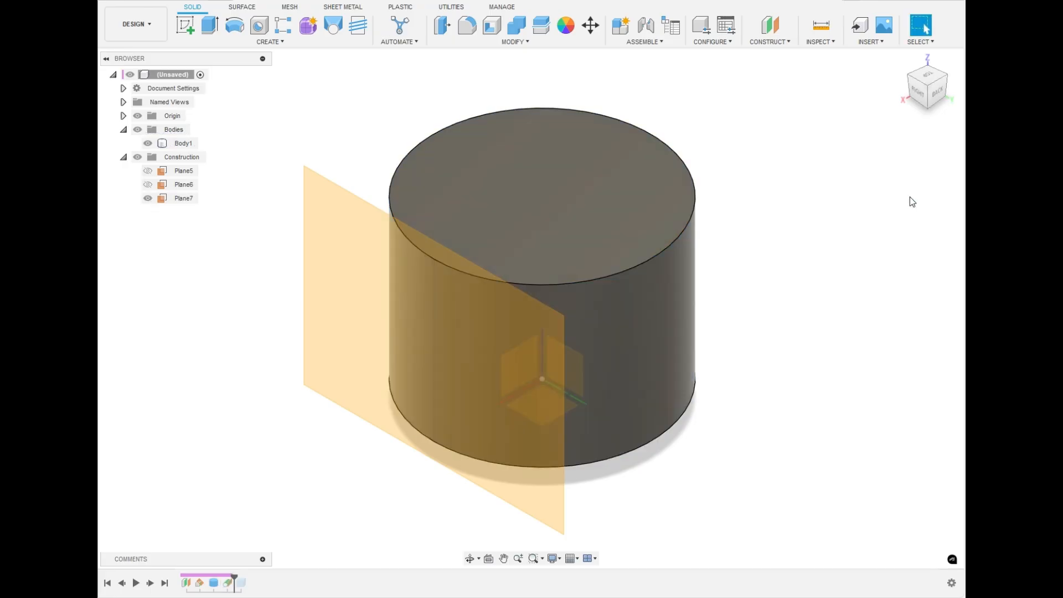
- Create a midplane between the tangent plane and the parallel origin YZ plane
{"action": "left_click", "coordinate": [784, 43]}
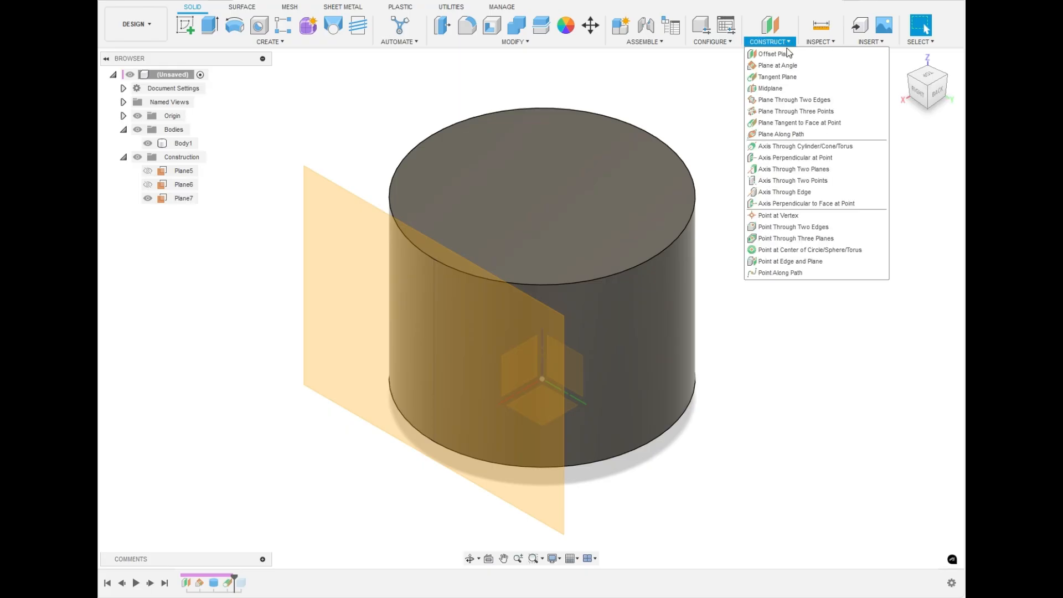
{"action": "left_click", "coordinate": [793, 89]}
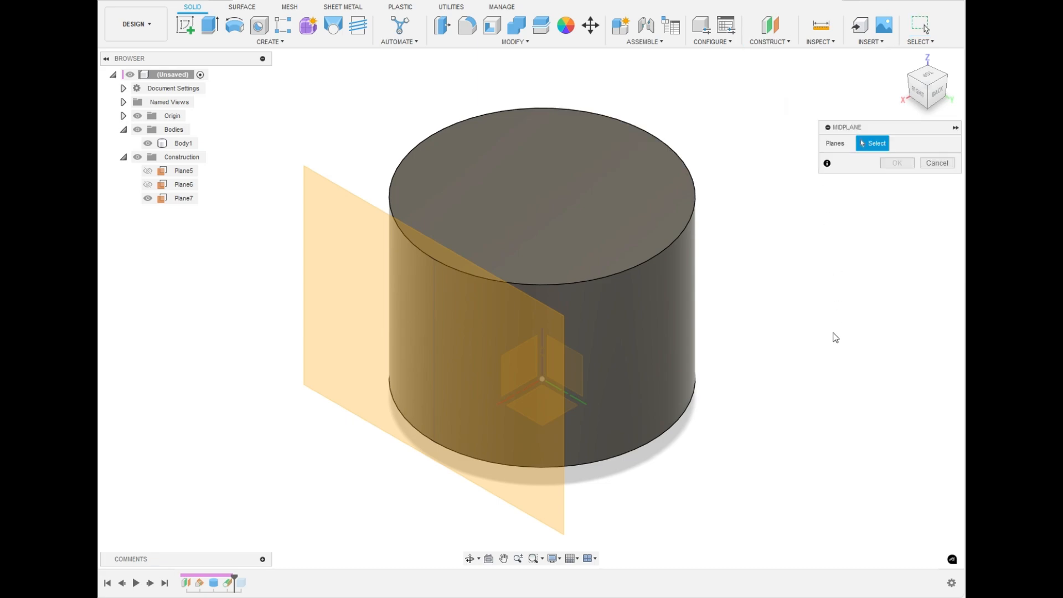
{"action": "left_click", "coordinate": [309, 306]}
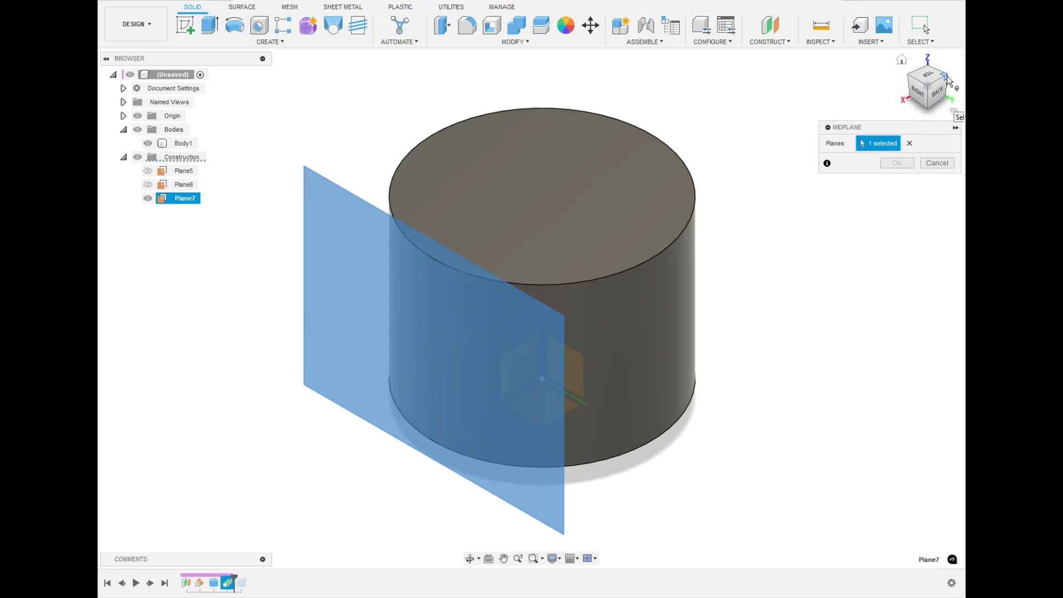
{"action": "left_click", "coordinate": [947, 80]}
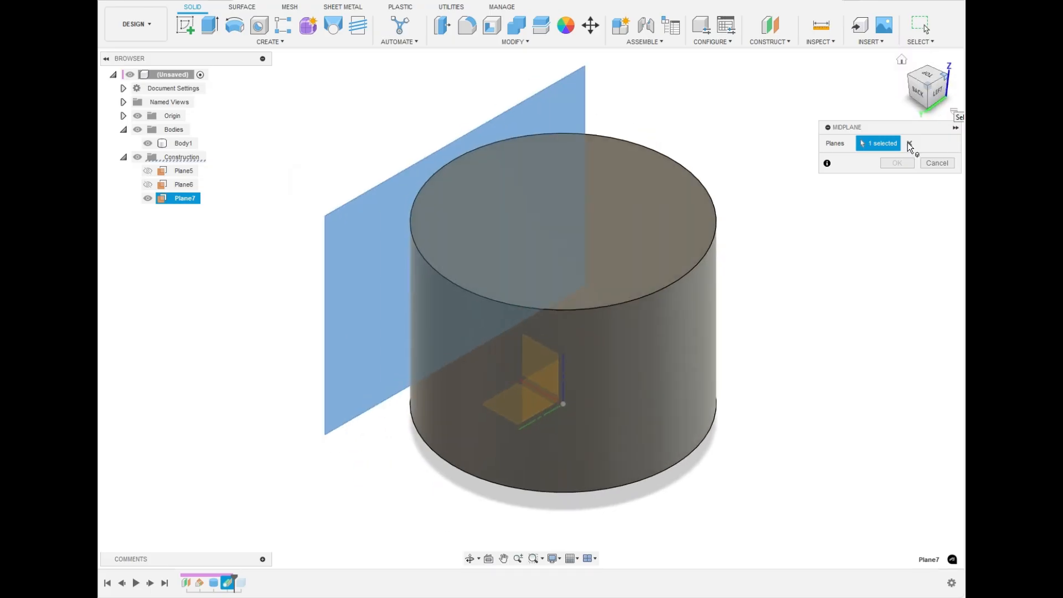
{"action": "left_click", "coordinate": [537, 390]}
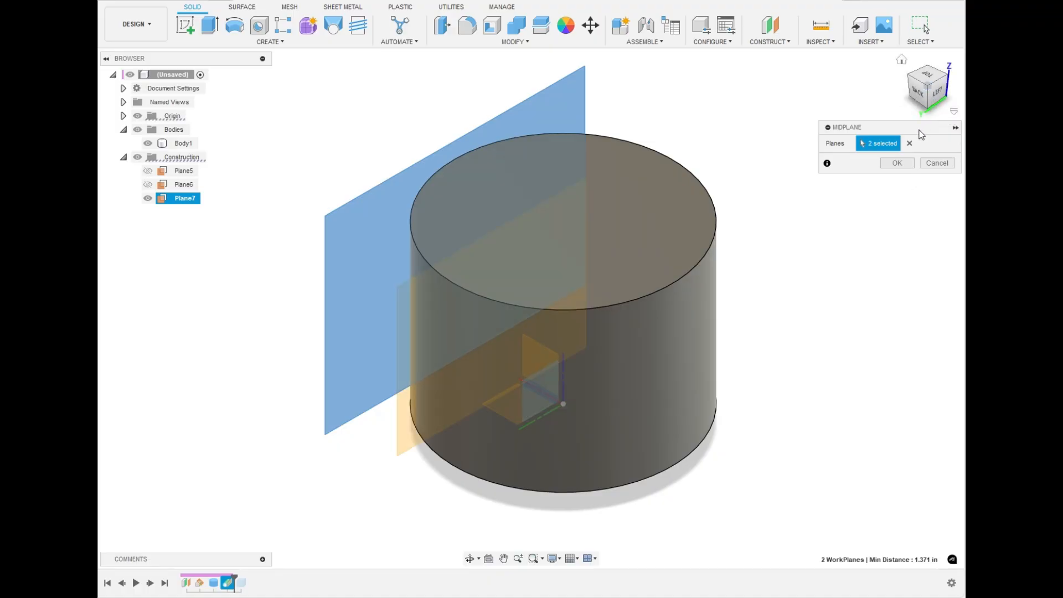
{"action": "left_click", "coordinate": [900, 163]}
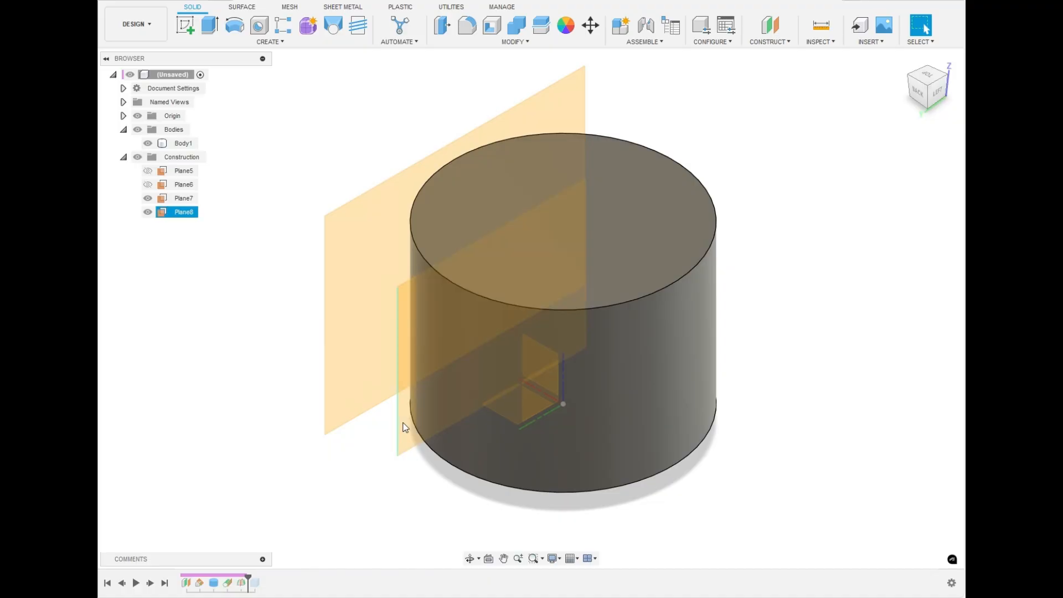
- Select the new midplane and examine its position inside the cylinder from the back and several corner views
{"action": "left_click", "coordinate": [407, 438]}
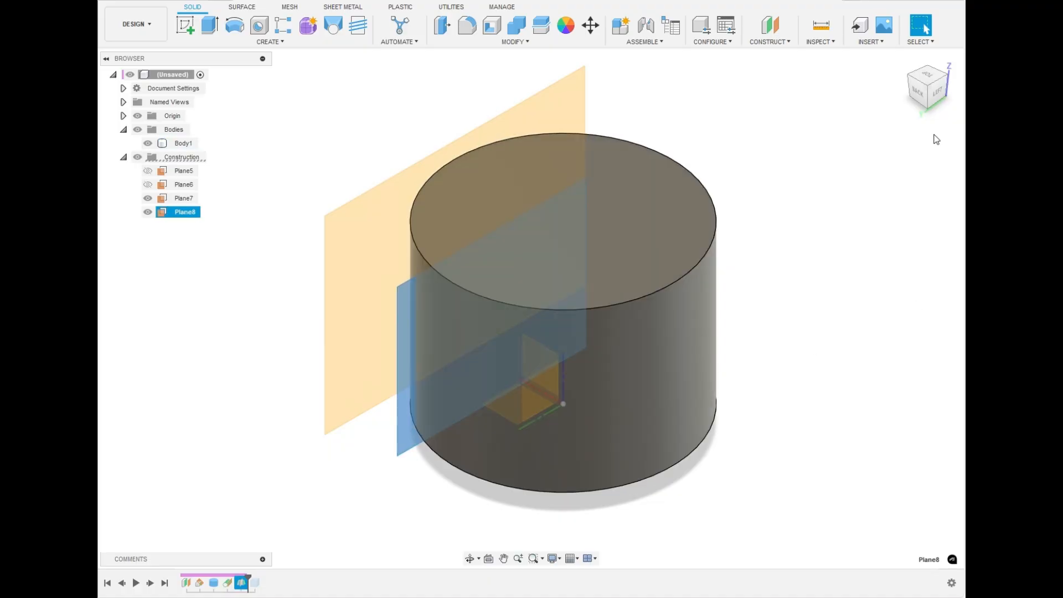
{"action": "left_click", "coordinate": [925, 93]}
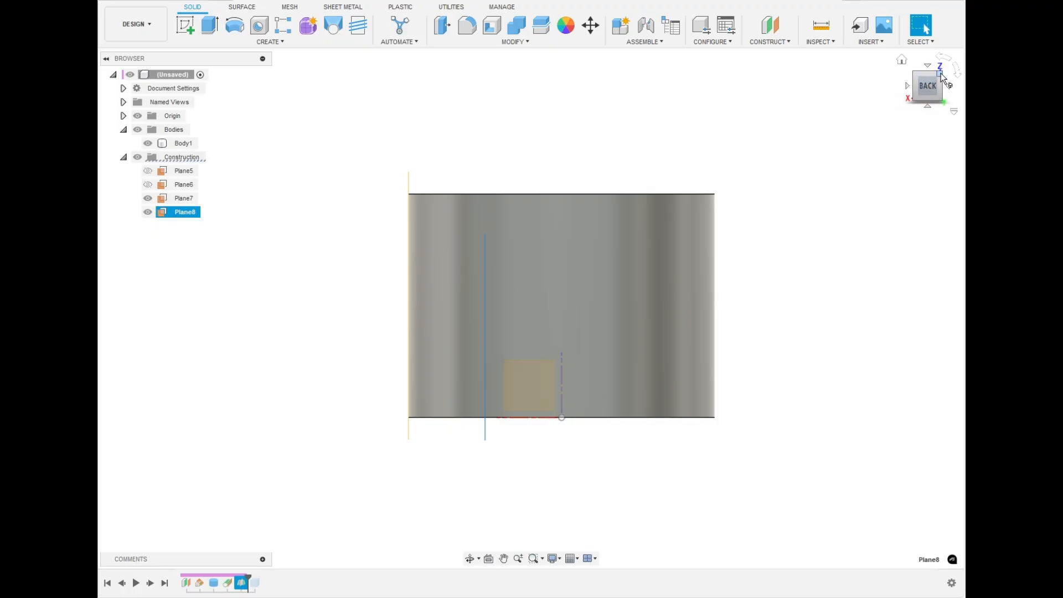
{"action": "left_click", "coordinate": [941, 73]}
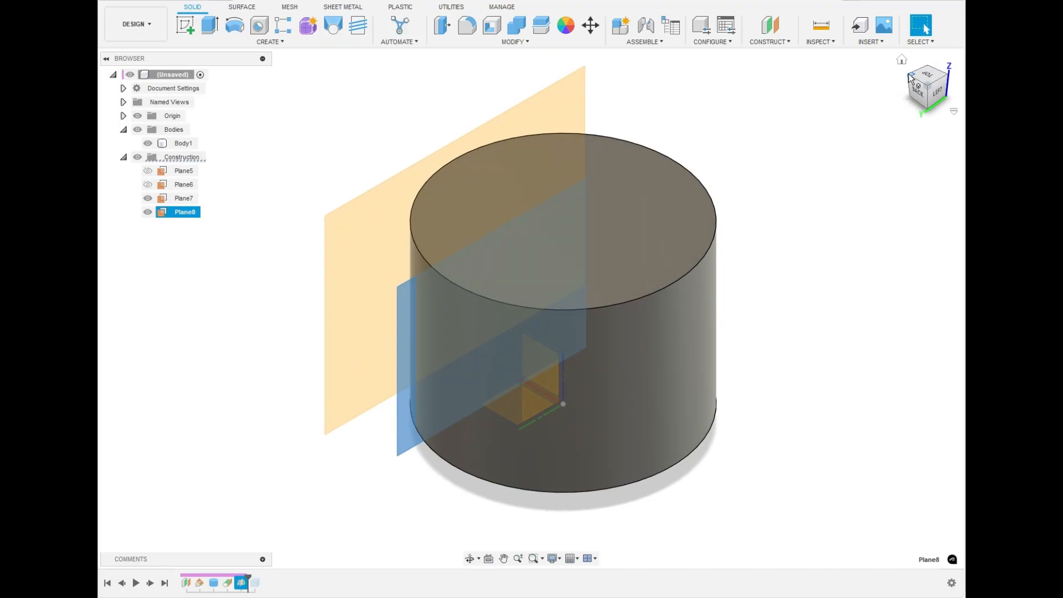
{"action": "left_click", "coordinate": [911, 77]}
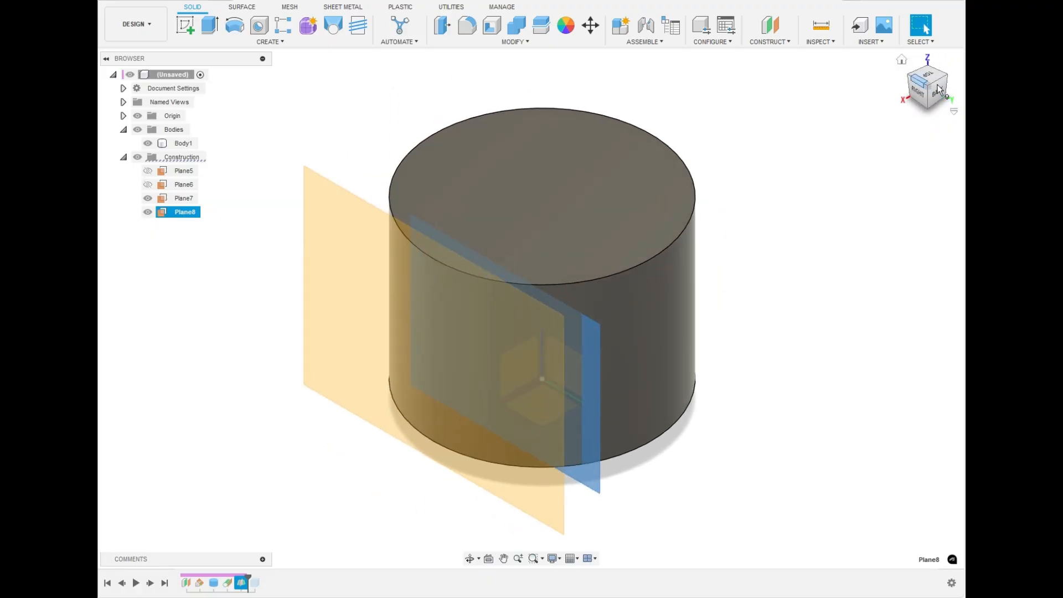
{"action": "left_click", "coordinate": [940, 79]}
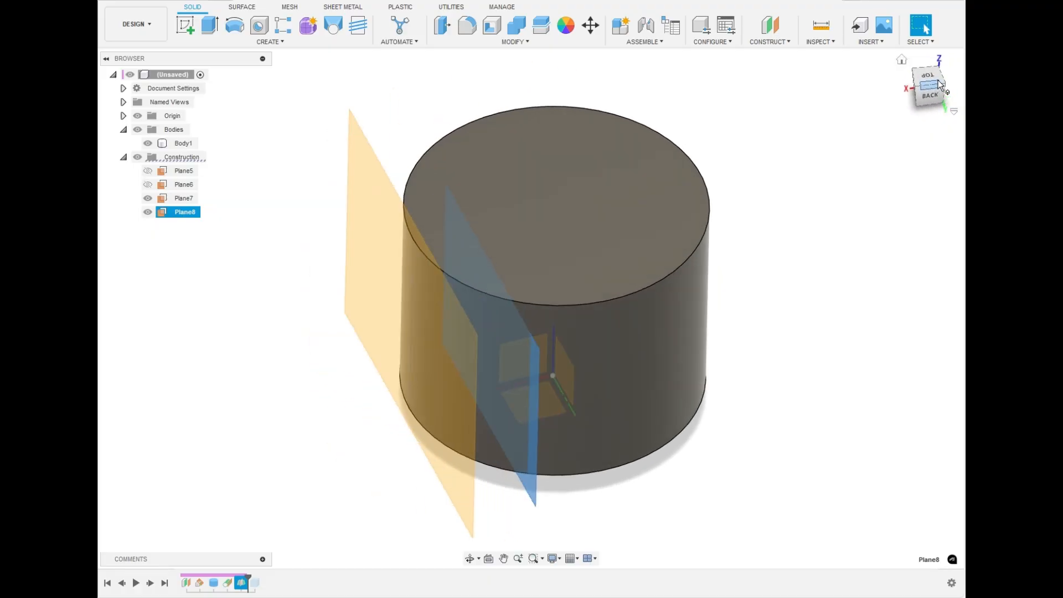
- Create a plane through two edges using two diagonally opposite vertical edges of the cube on top of the cylinder
{"action": "left_click", "coordinate": [788, 40]}
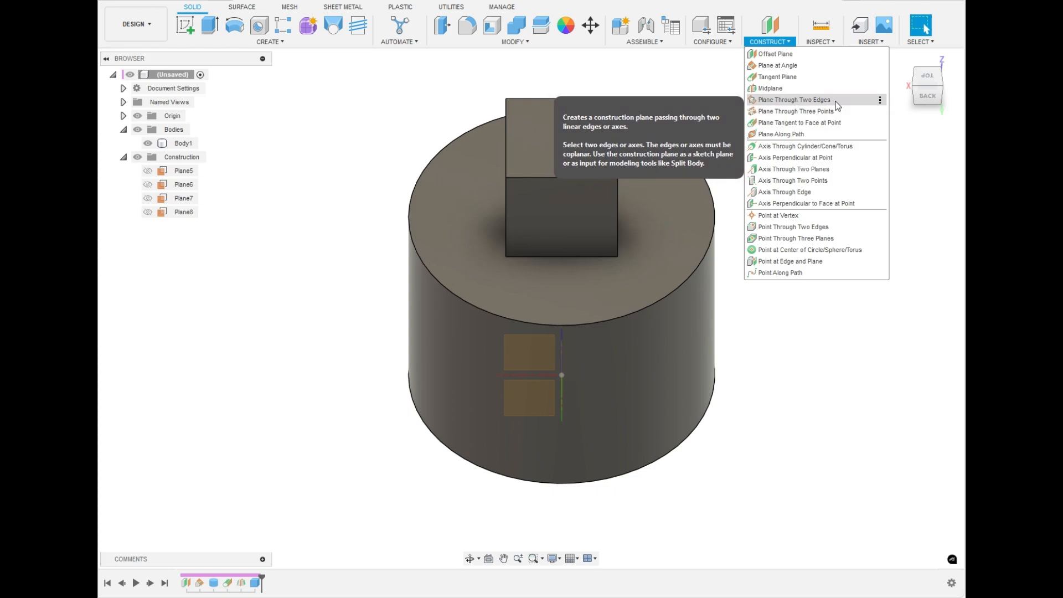
{"action": "left_click", "coordinate": [833, 100]}
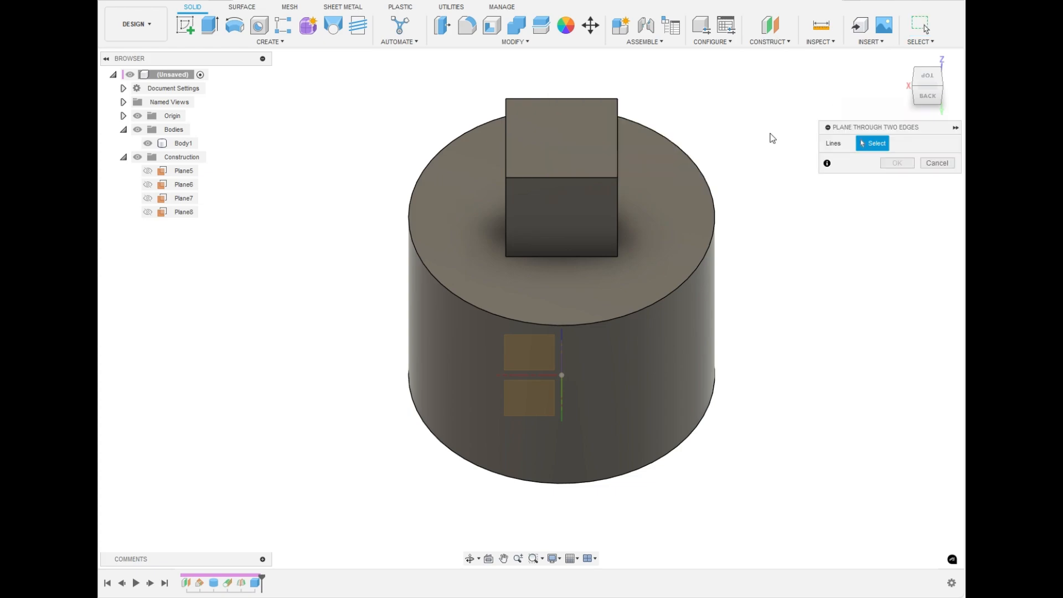
{"action": "left_click", "coordinate": [619, 217]}
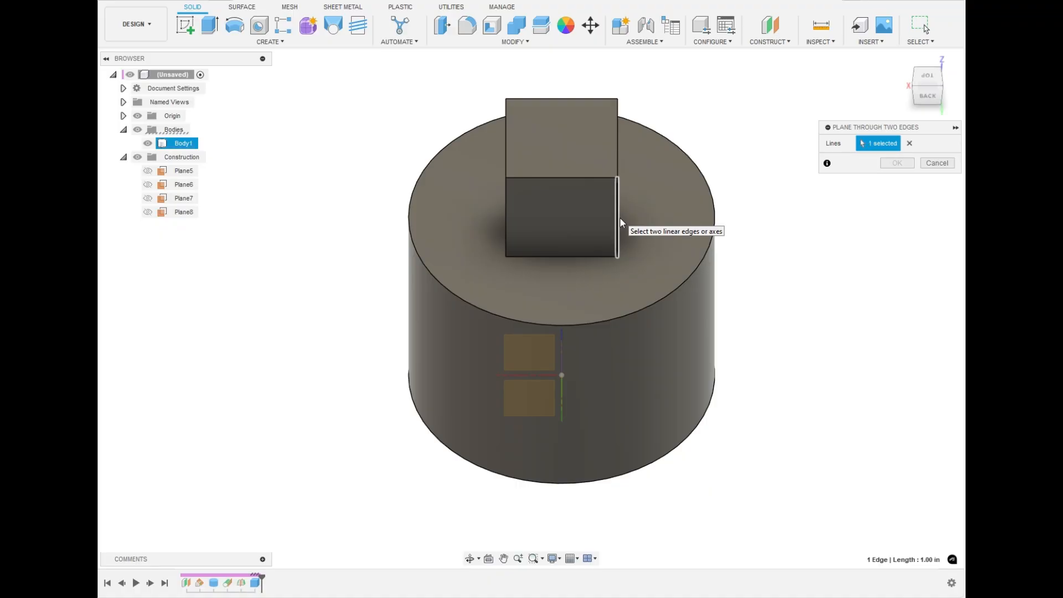
{"action": "left_click", "coordinate": [916, 69]}
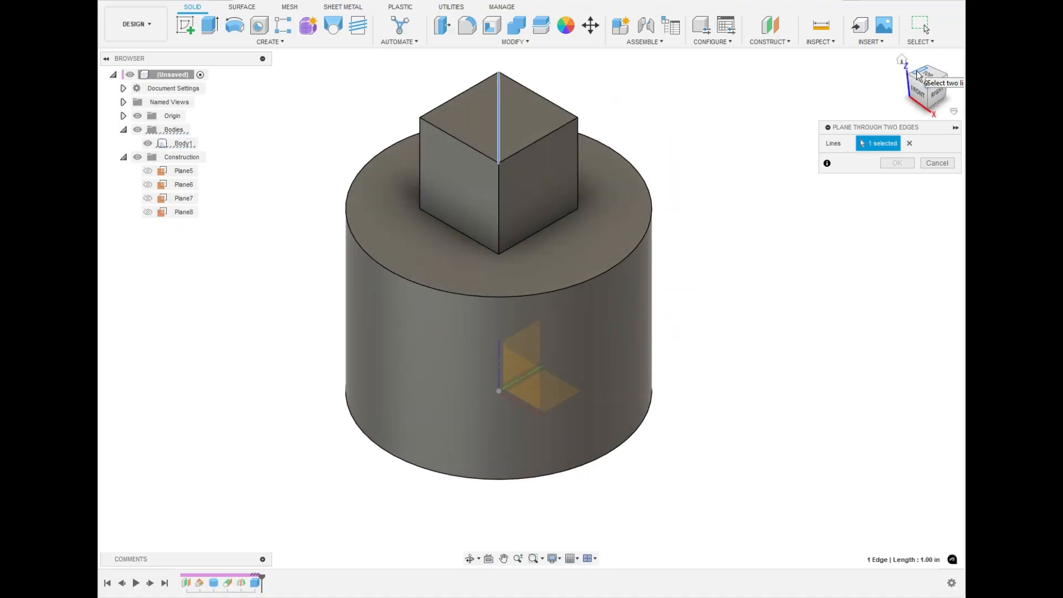
{"action": "left_click", "coordinate": [498, 207]}
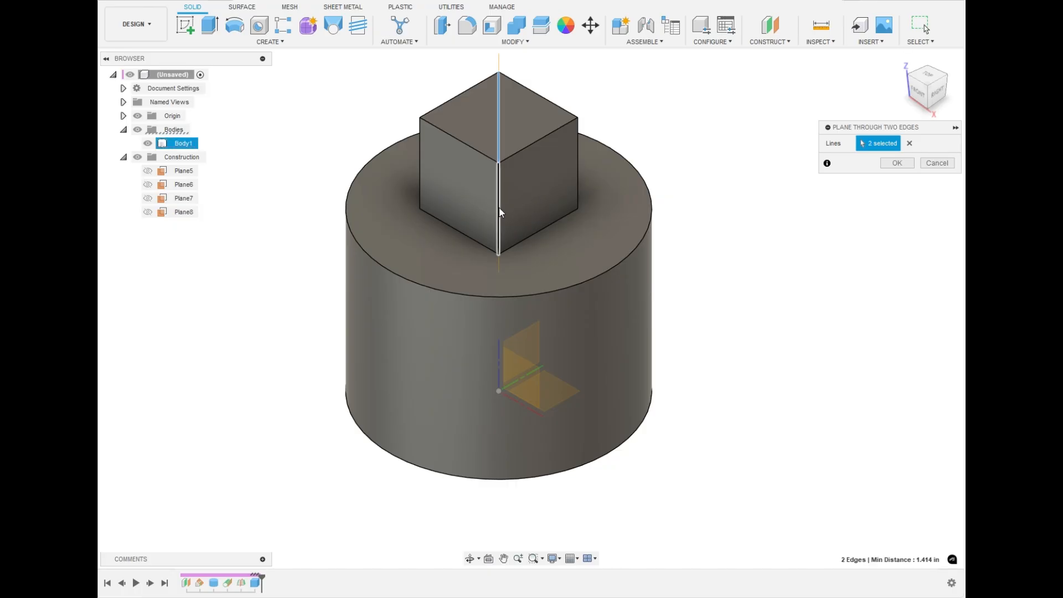
{"action": "left_click", "coordinate": [946, 74]}
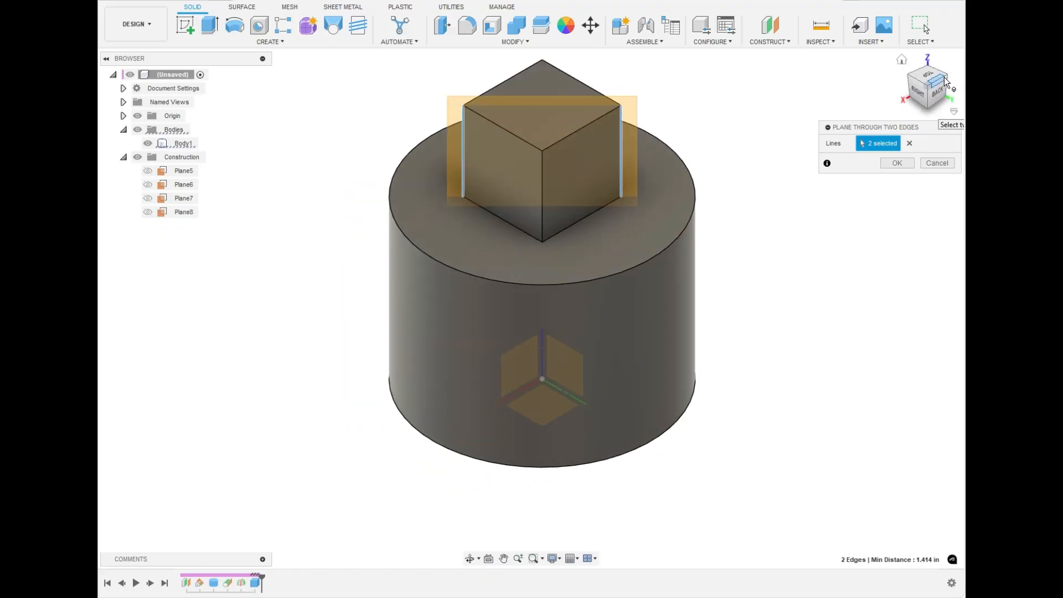
{"action": "left_click", "coordinate": [893, 164]}
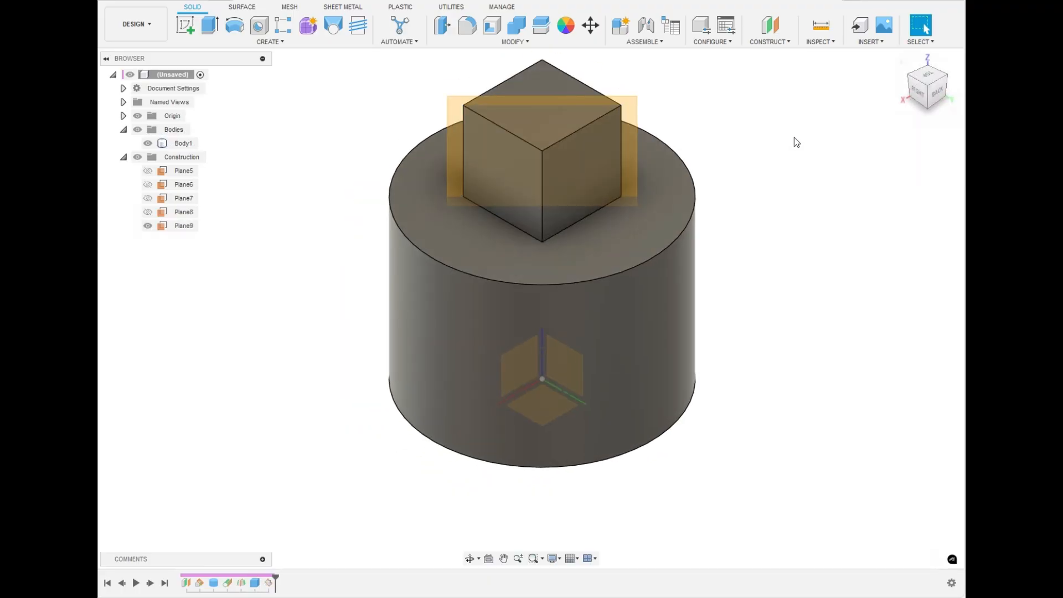
- Inspect the new diagonal plane through the cube's two edges and hide it
{"action": "left_click", "coordinate": [629, 106]}
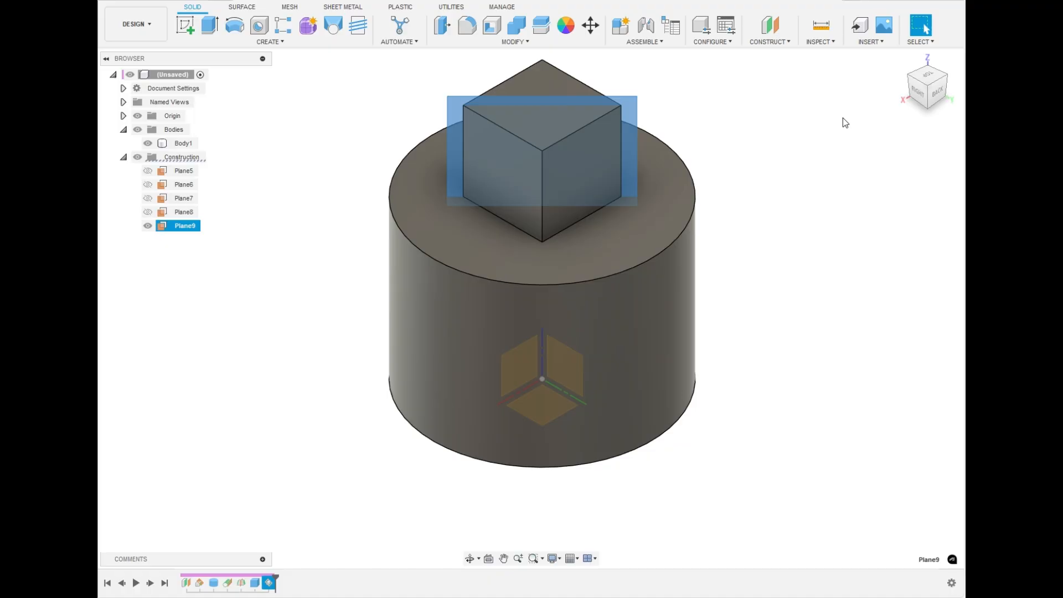
{"action": "left_click", "coordinate": [845, 122]}
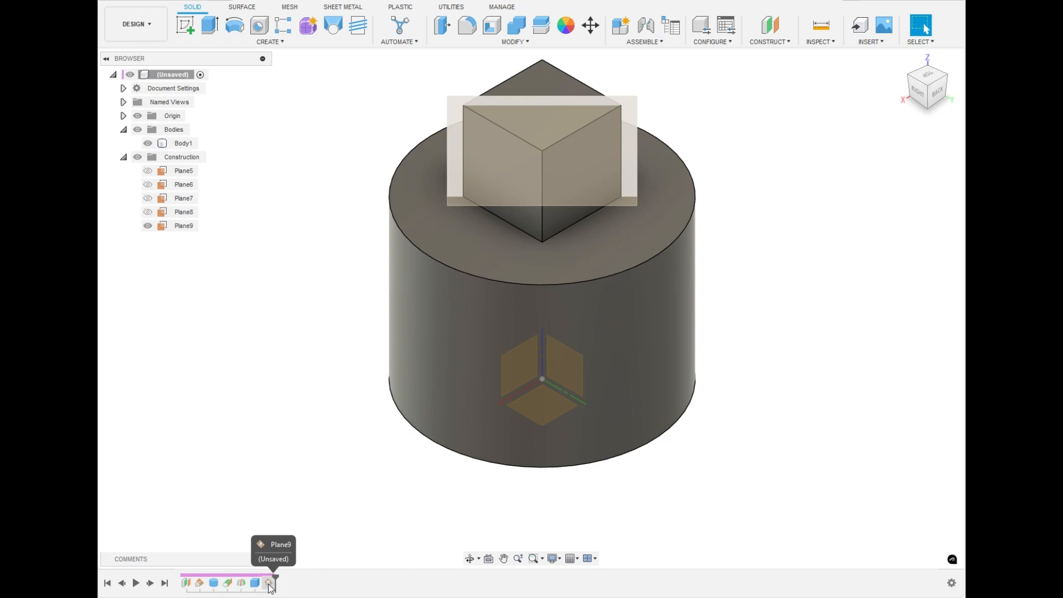
{"action": "left_click", "coordinate": [147, 226]}
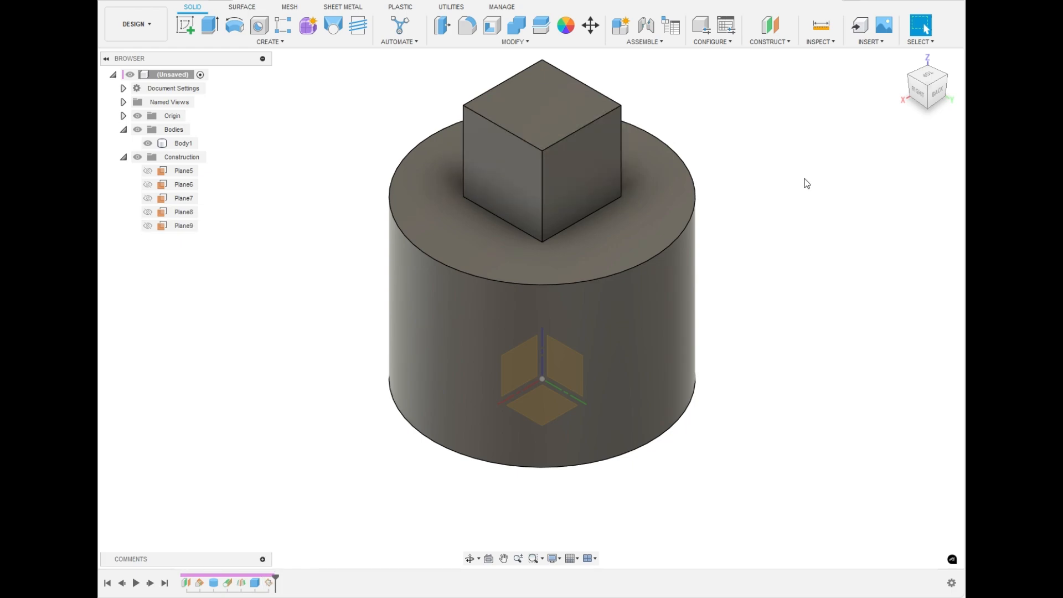
- Create a plane through three points using two diagonally opposite top corners of the cube and the bottom corner below one of them
{"action": "left_click", "coordinate": [787, 45]}
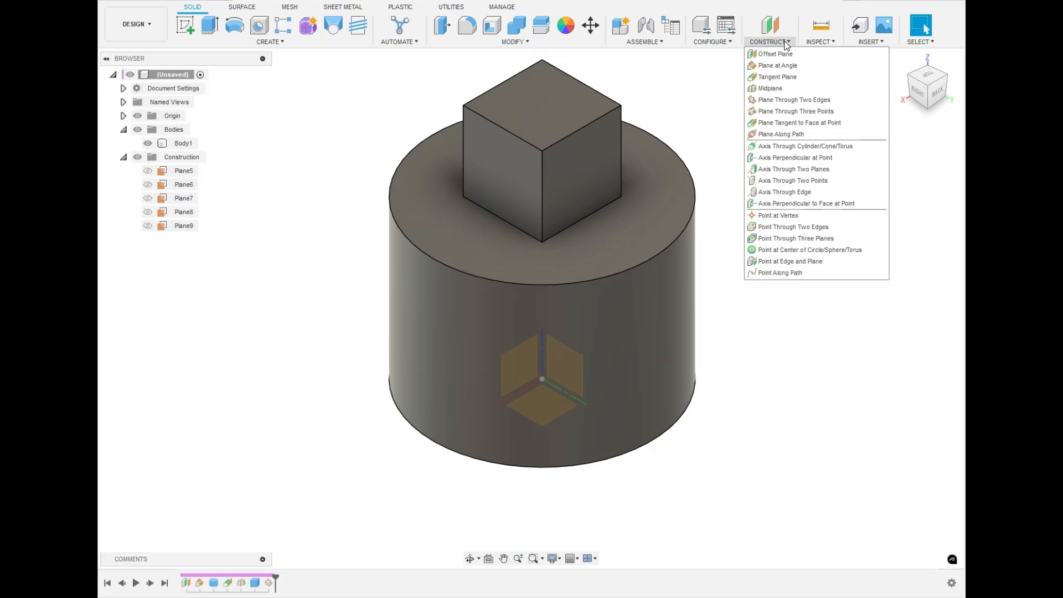
{"action": "left_click", "coordinate": [842, 112]}
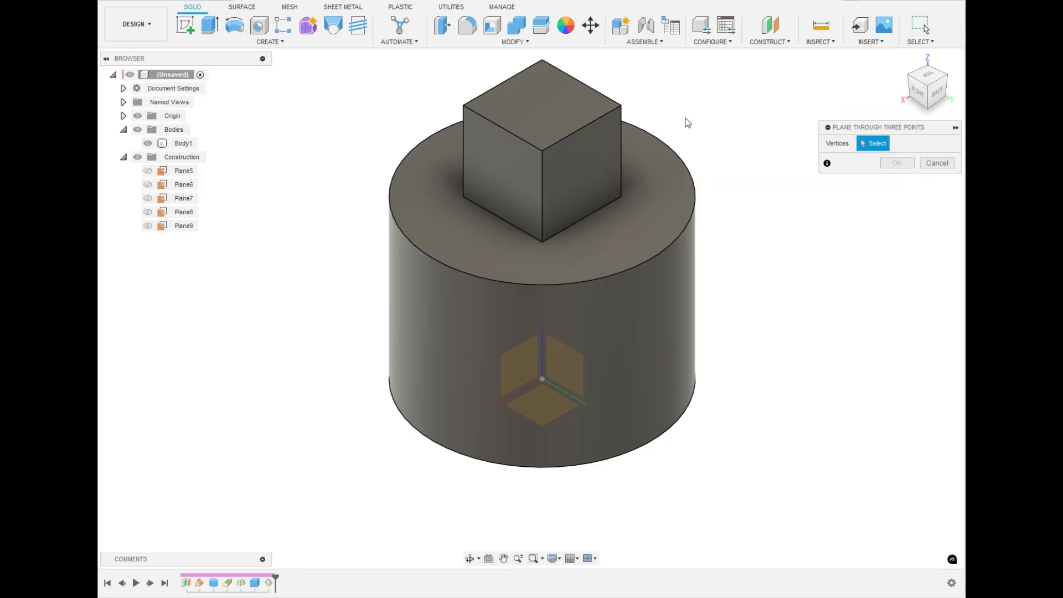
{"action": "left_click", "coordinate": [621, 106]}
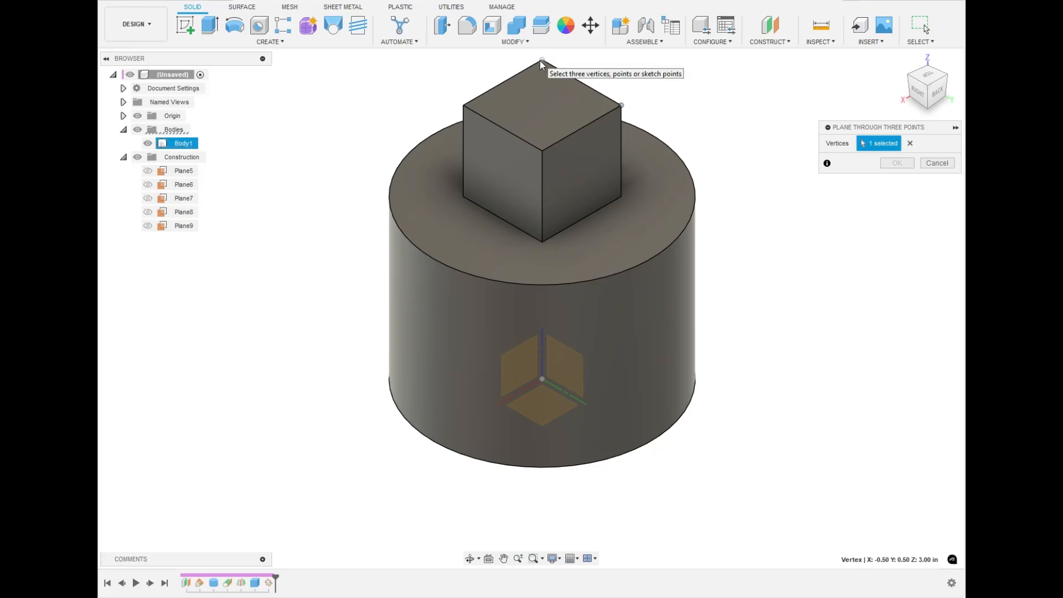
{"action": "left_click", "coordinate": [464, 106]}
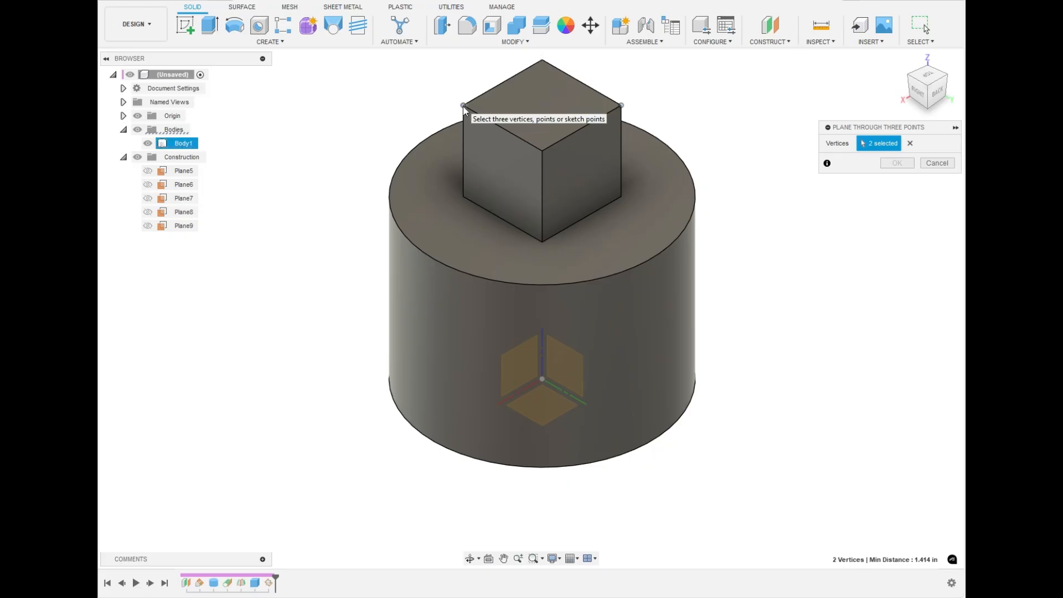
{"action": "left_click", "coordinate": [622, 196]}
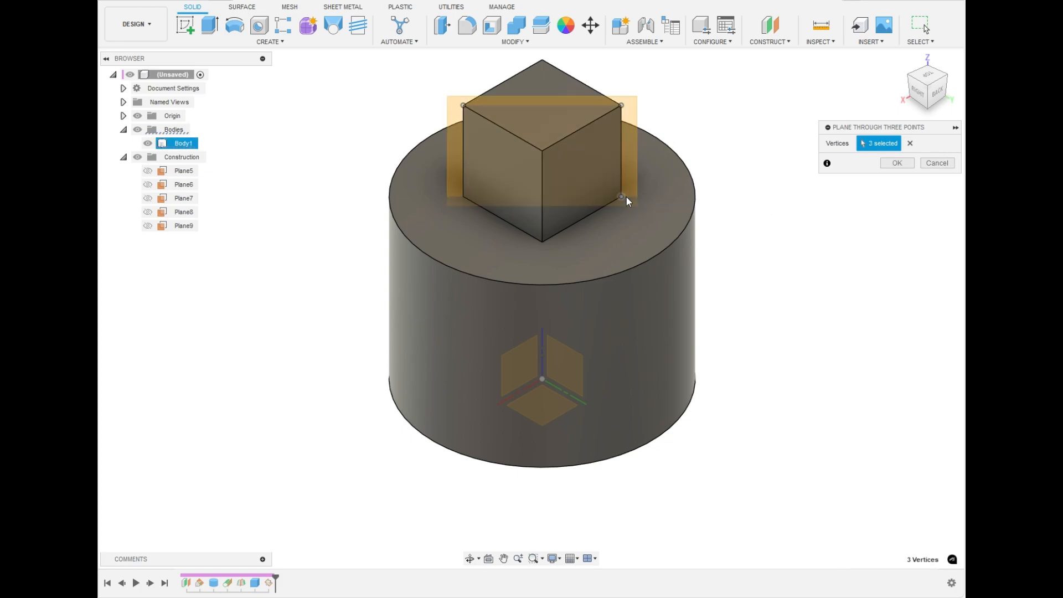
{"action": "left_click", "coordinate": [893, 164]}
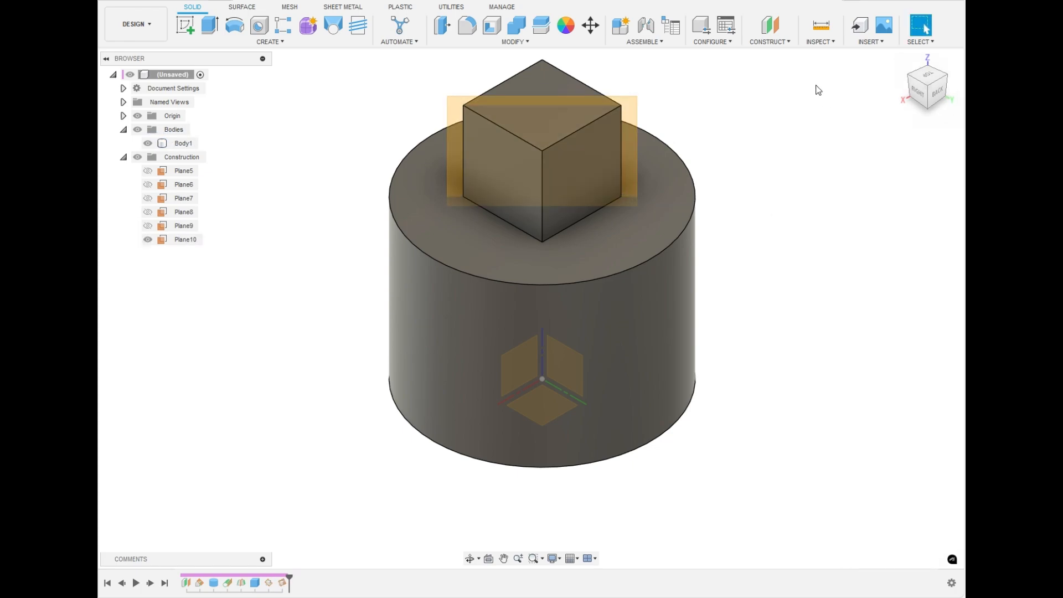
- Create a second plane through three points using the cube's other two diagonally opposite top corners and the bottom corner below one of them
{"action": "left_click", "coordinate": [792, 42]}
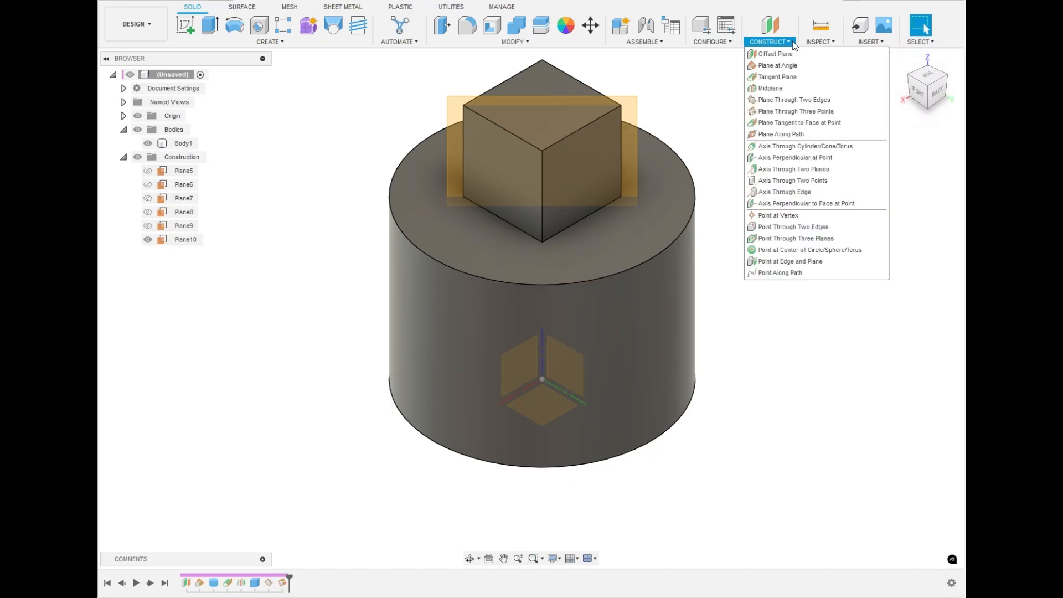
{"action": "left_click", "coordinate": [807, 111]}
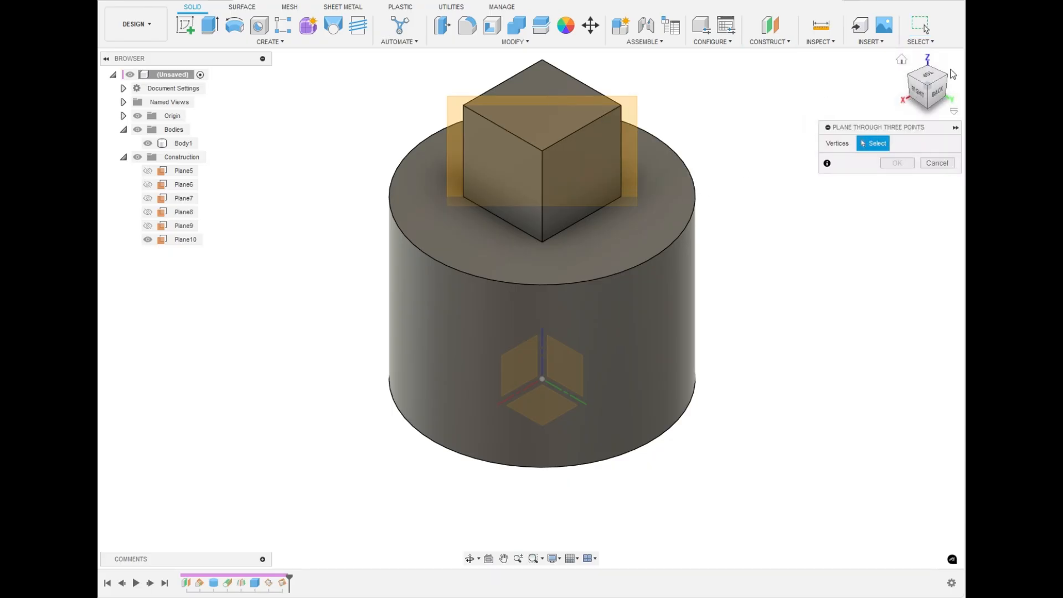
{"action": "left_click", "coordinate": [912, 81]}
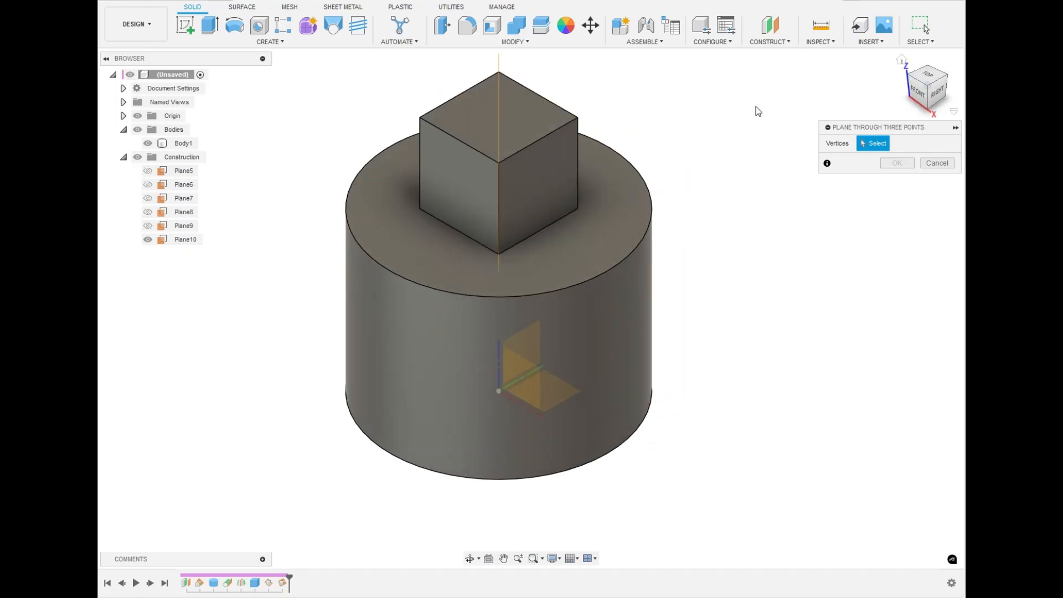
{"action": "left_click", "coordinate": [578, 118]}
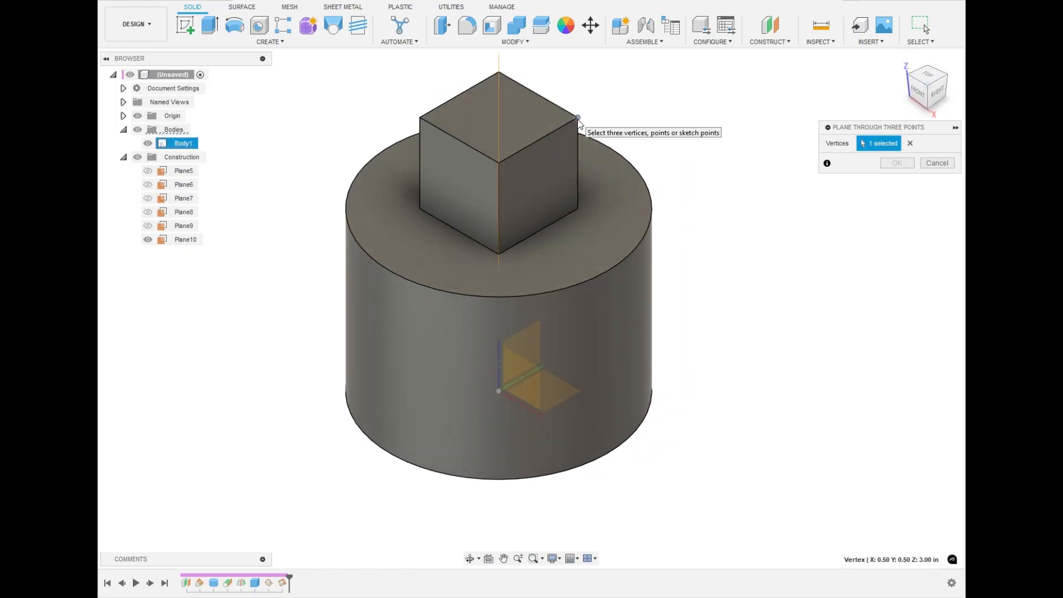
{"action": "left_click", "coordinate": [419, 118]}
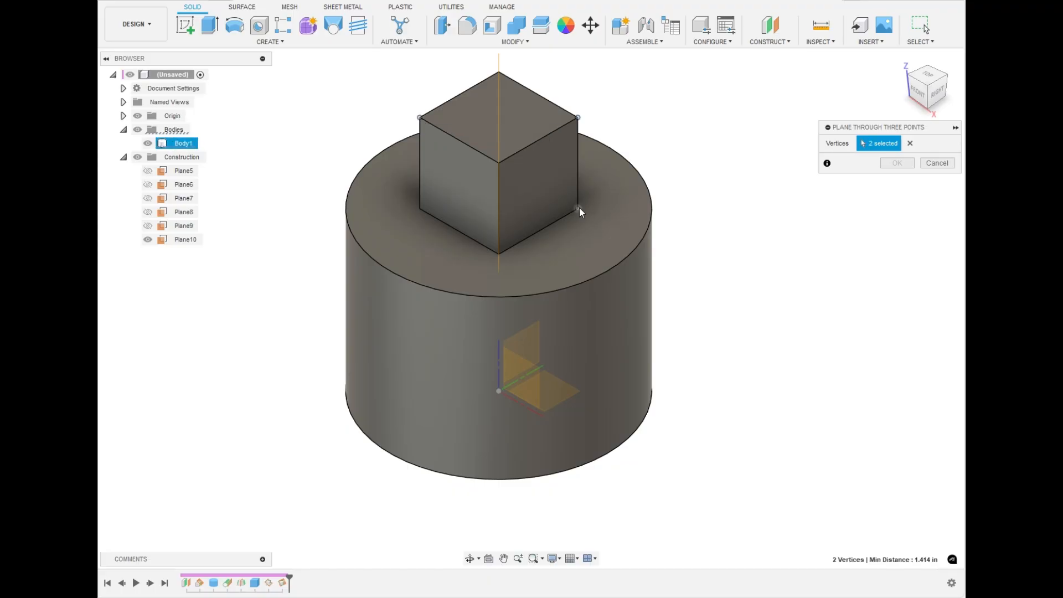
{"action": "left_click", "coordinate": [579, 208]}
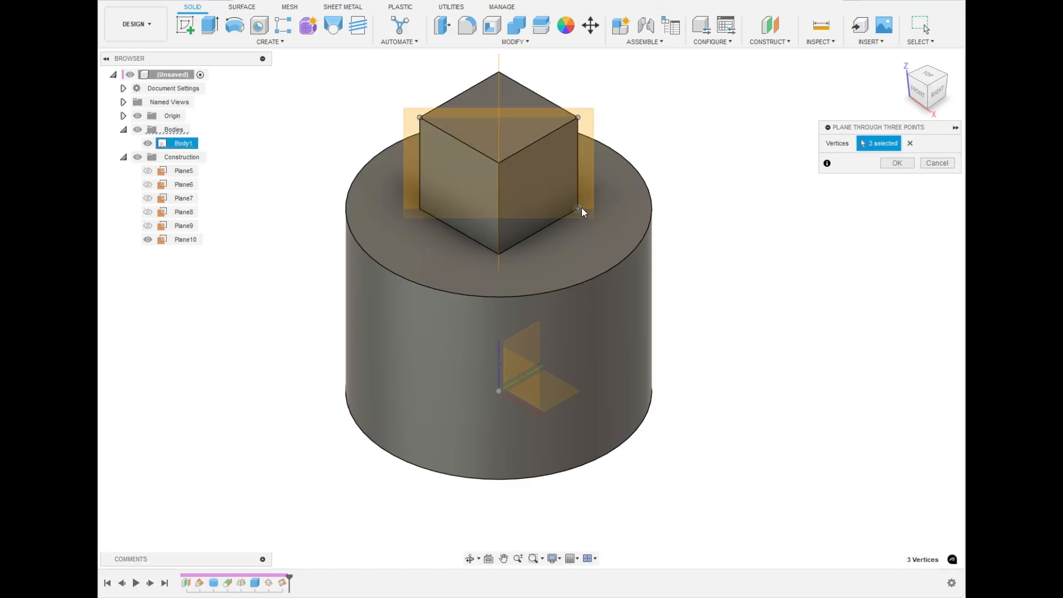
{"action": "left_click", "coordinate": [907, 162]}
- Examine how the two diagonal planes cross inside the cube from the top, back, left and front and from a corner view
{"action": "left_click", "coordinate": [929, 77]}
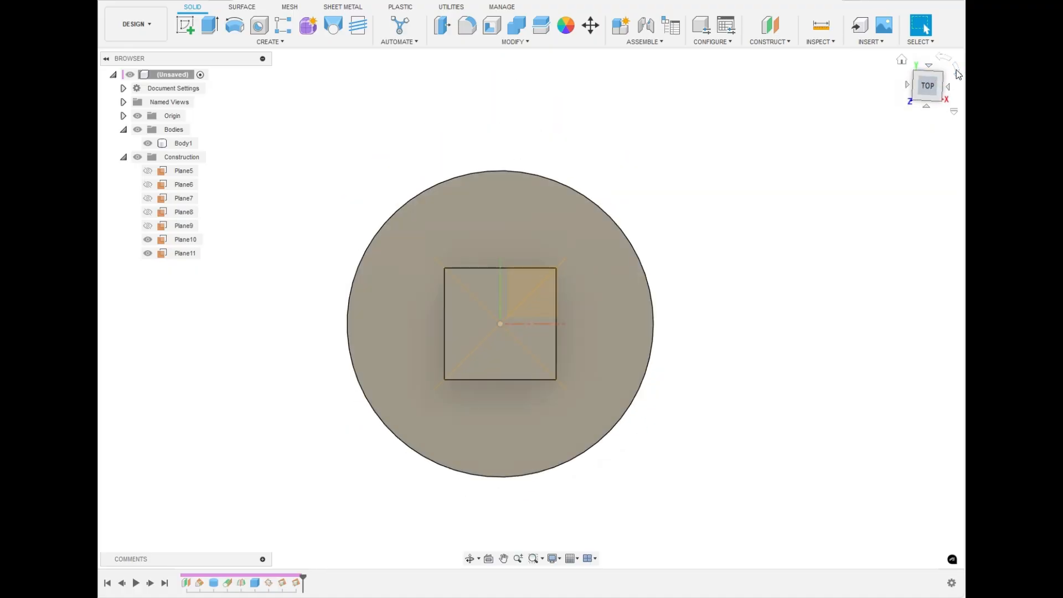
{"action": "left_click", "coordinate": [956, 71]}
{"action": "left_click", "coordinate": [955, 70]}
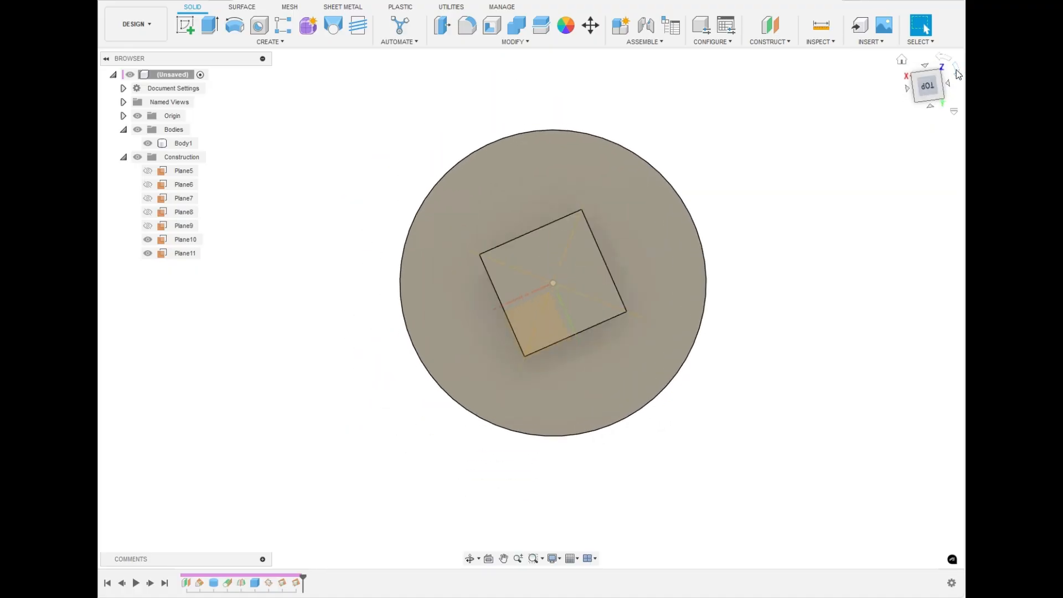
{"action": "left_click", "coordinate": [927, 107]}
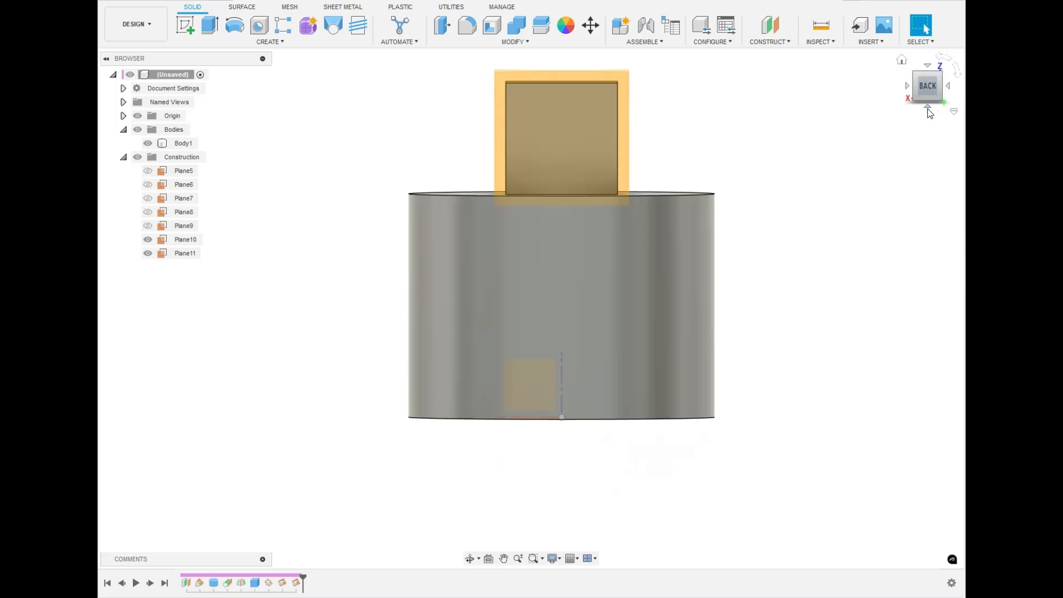
{"action": "left_click", "coordinate": [949, 84]}
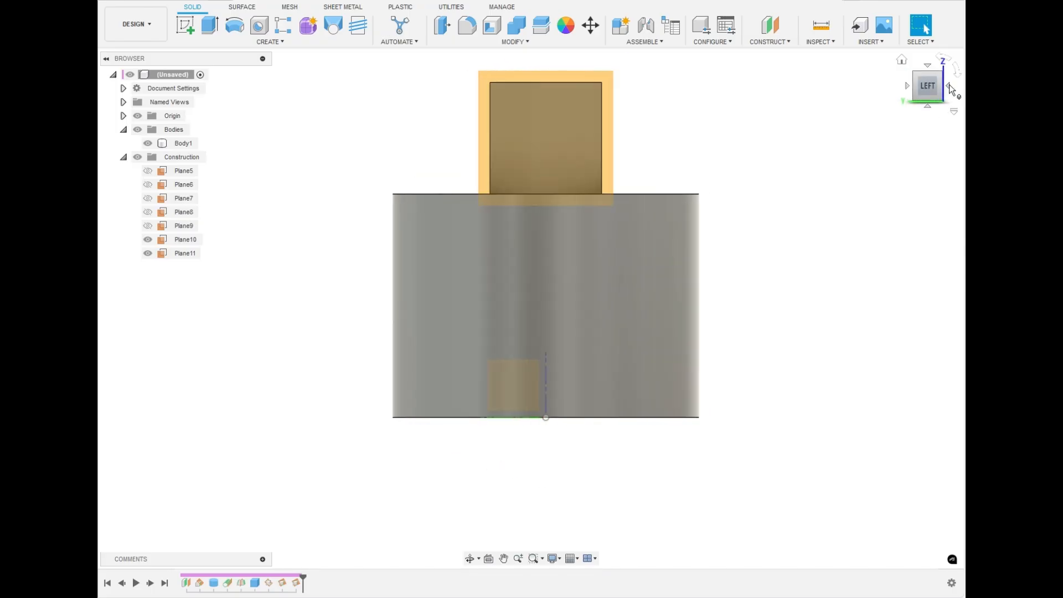
{"action": "left_click", "coordinate": [949, 84]}
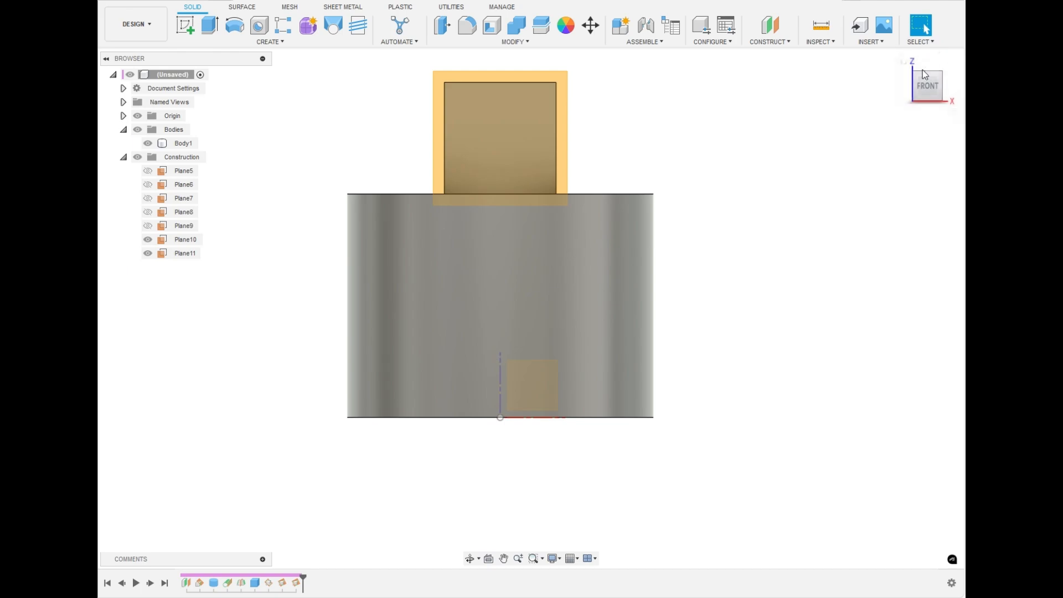
{"action": "left_click", "coordinate": [946, 86]}
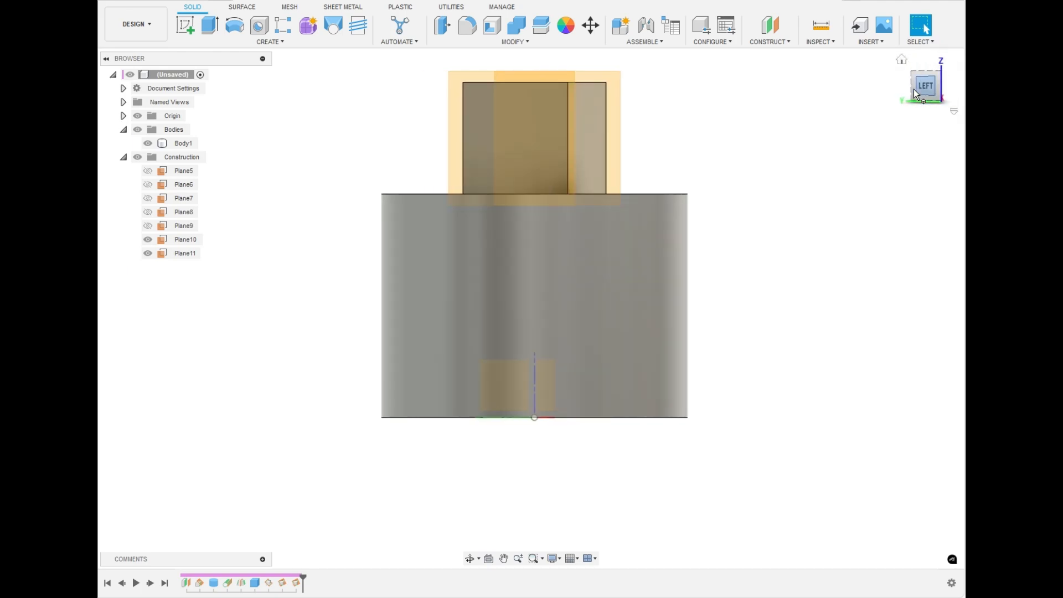
{"action": "left_click", "coordinate": [940, 86]}
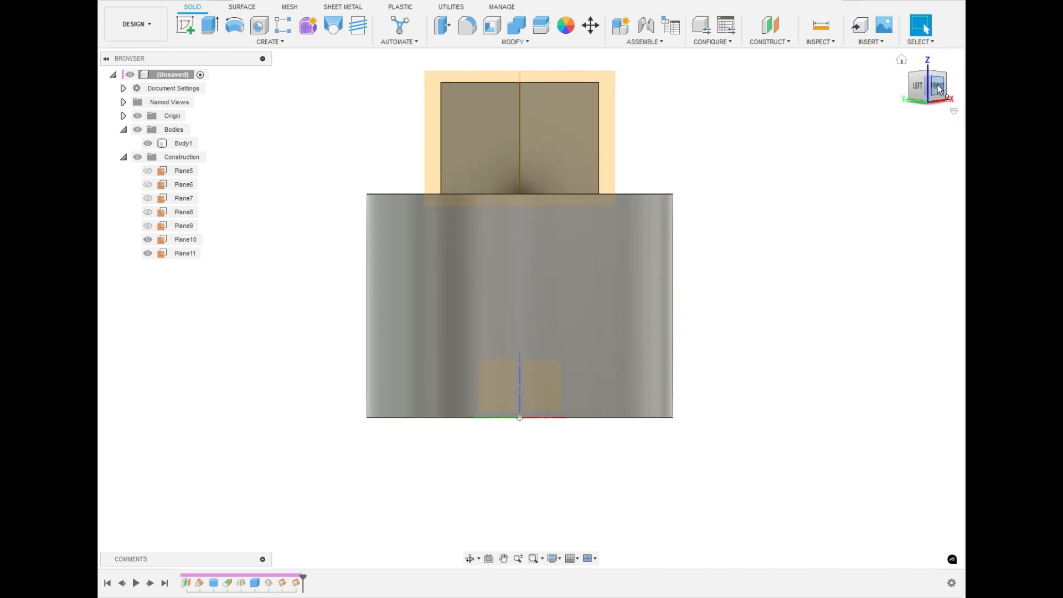
{"action": "left_click", "coordinate": [931, 76]}
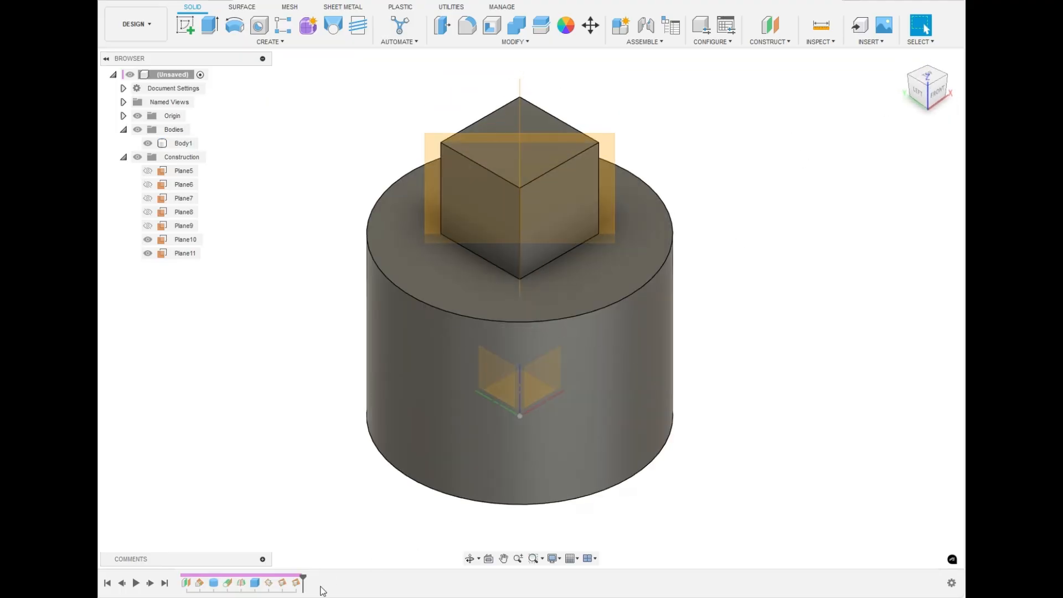
- Hide the two diagonal three-point planes, Plane10 and Plane11
{"action": "left_click", "coordinate": [297, 587]}
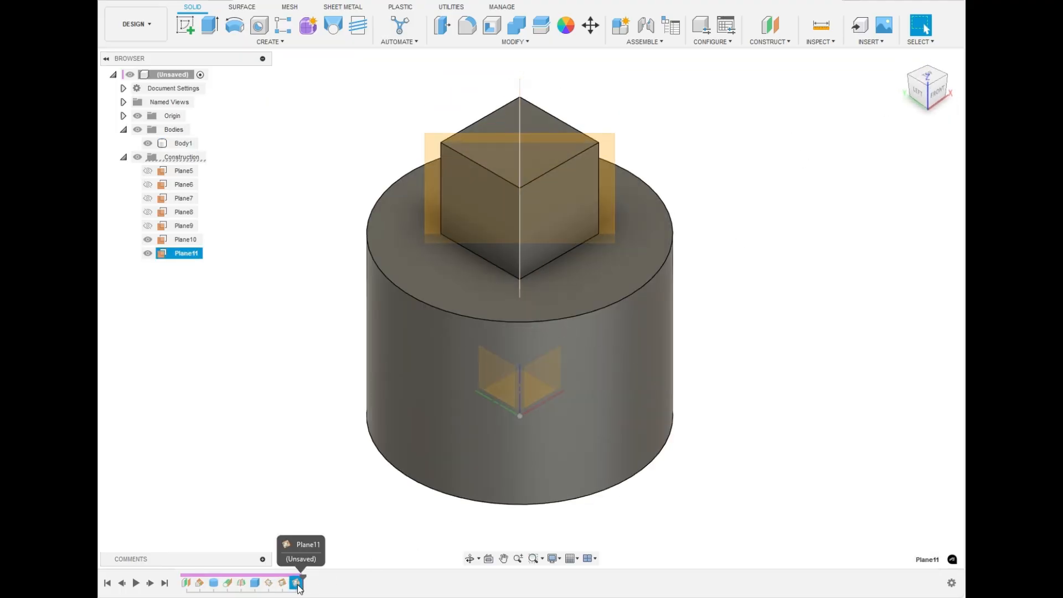
{"action": "left_click", "coordinate": [282, 583], "text": "shift"}
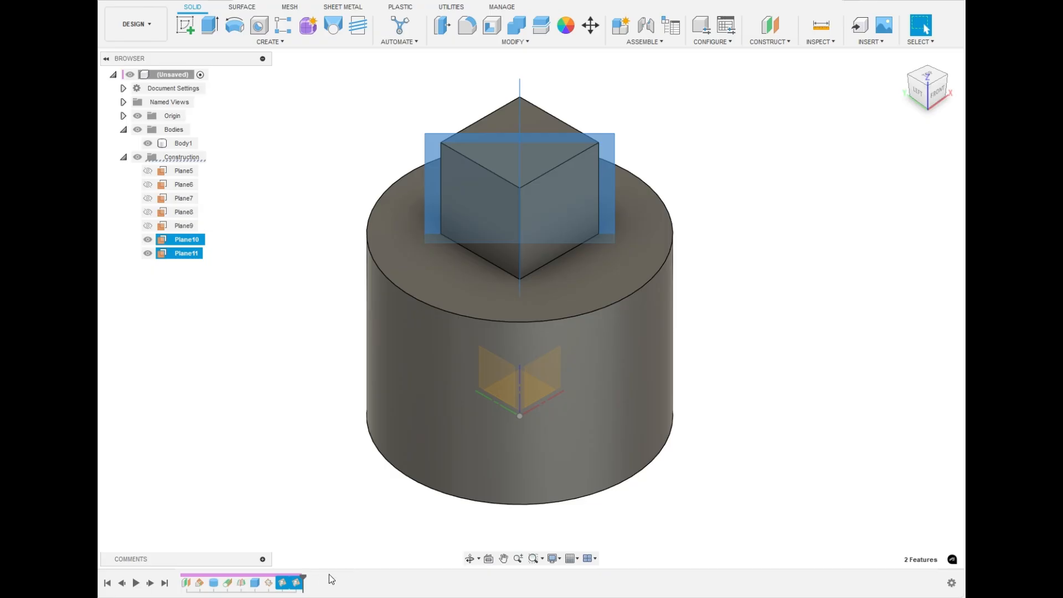
{"action": "right_click", "coordinate": [299, 588]}
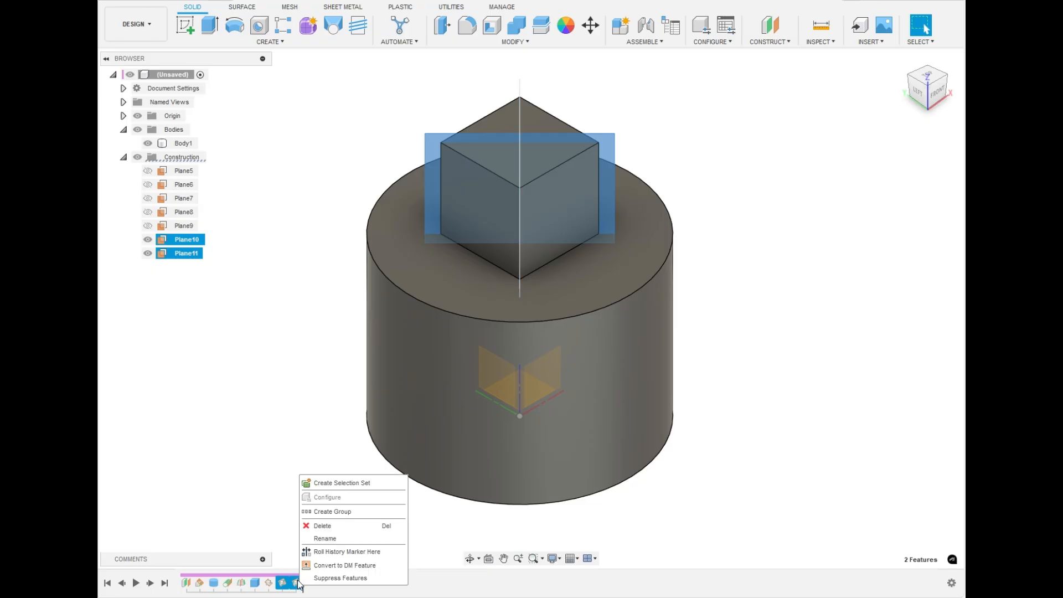
{"action": "left_click", "coordinate": [150, 242]}
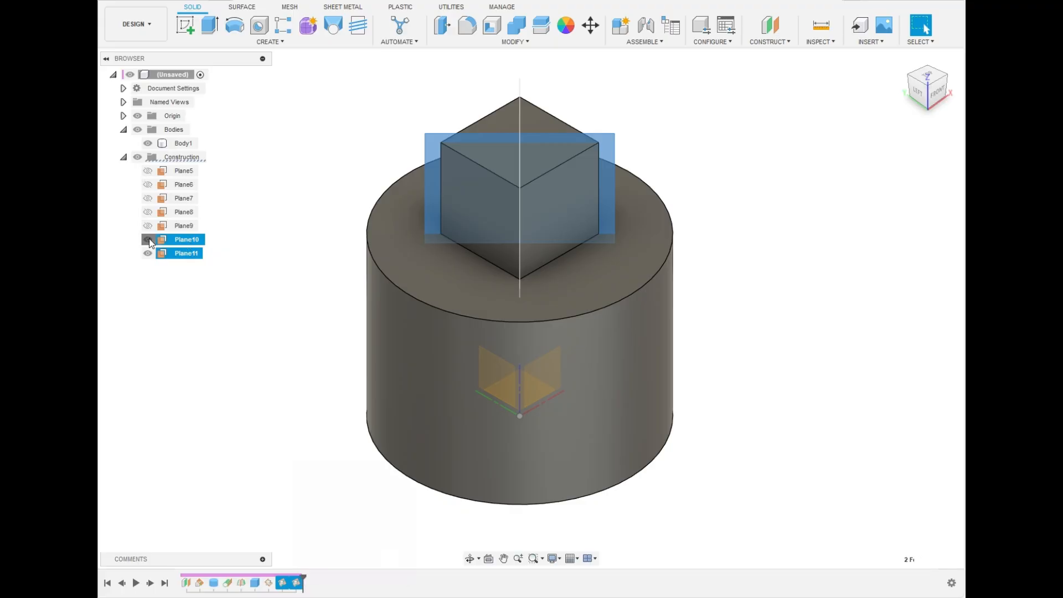
{"action": "left_click", "coordinate": [148, 240]}
{"action": "left_click", "coordinate": [148, 252]}
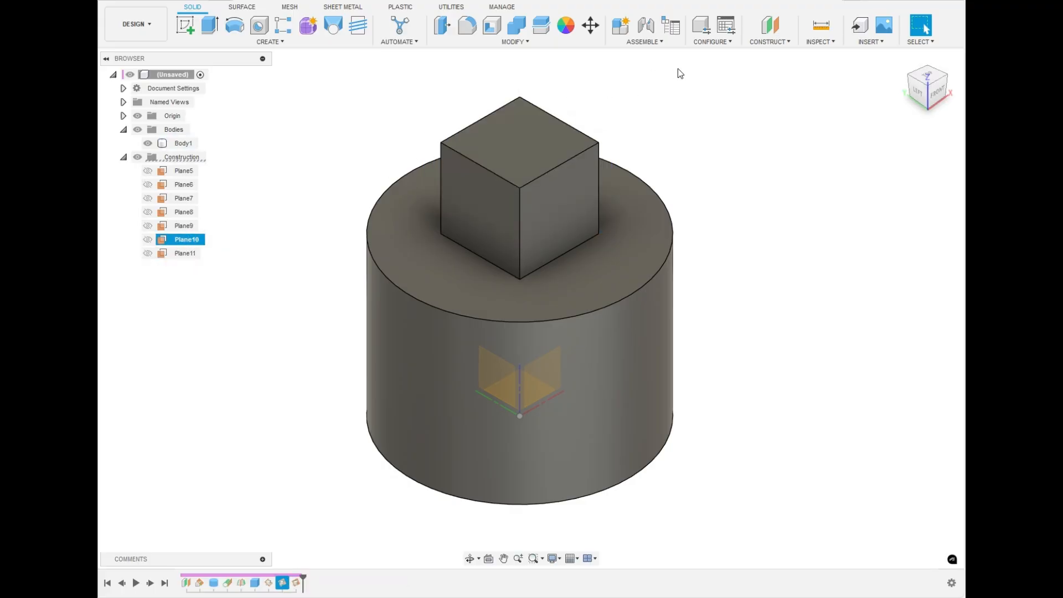
- Show Plane7, the construction plane tangent to the cylinder's side
{"action": "left_click", "coordinate": [773, 44]}
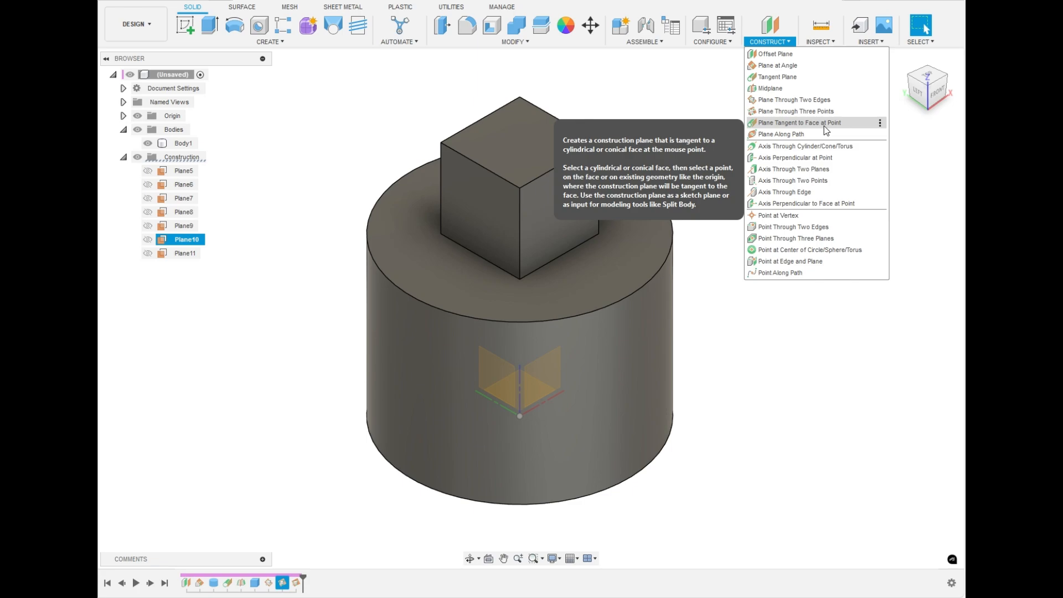
{"action": "left_click", "coordinate": [674, 104]}
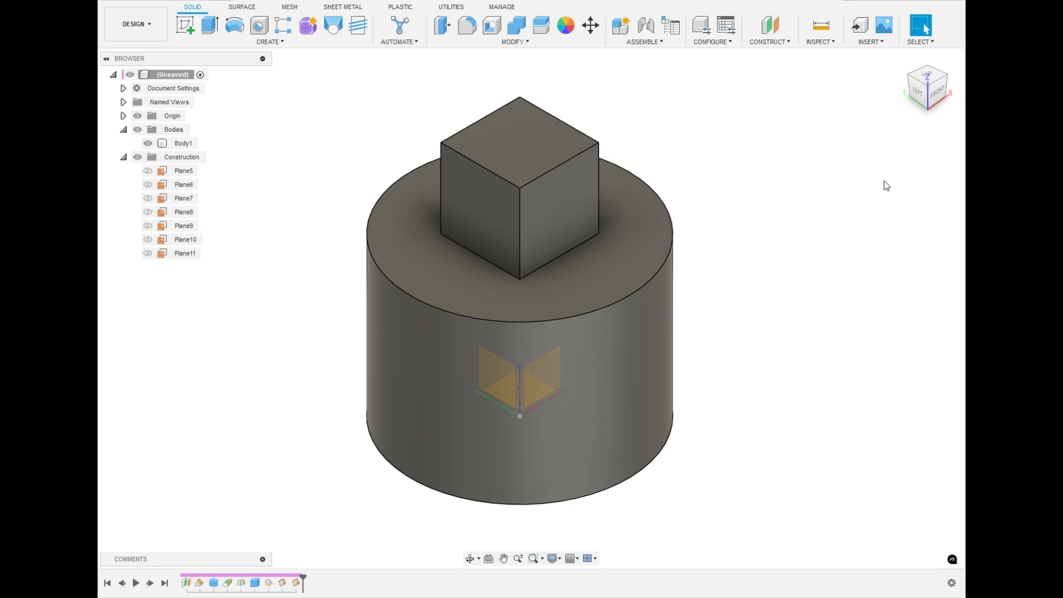
{"action": "middle_click_drag", "start_coordinate": [530, 308], "coordinate": [560, 318], "text": "shift"}
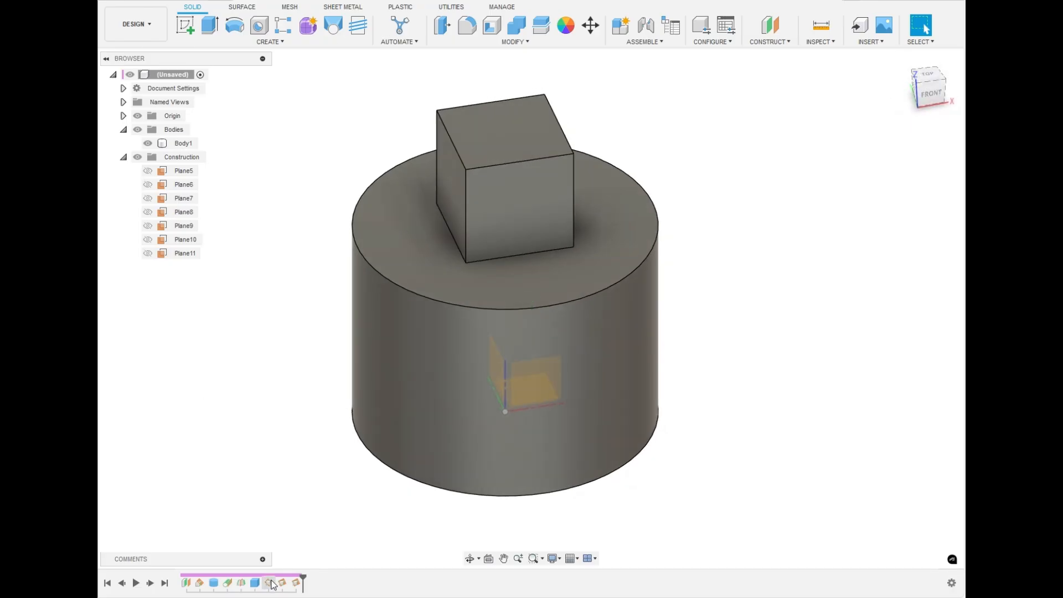
{"action": "left_click", "coordinate": [228, 583]}
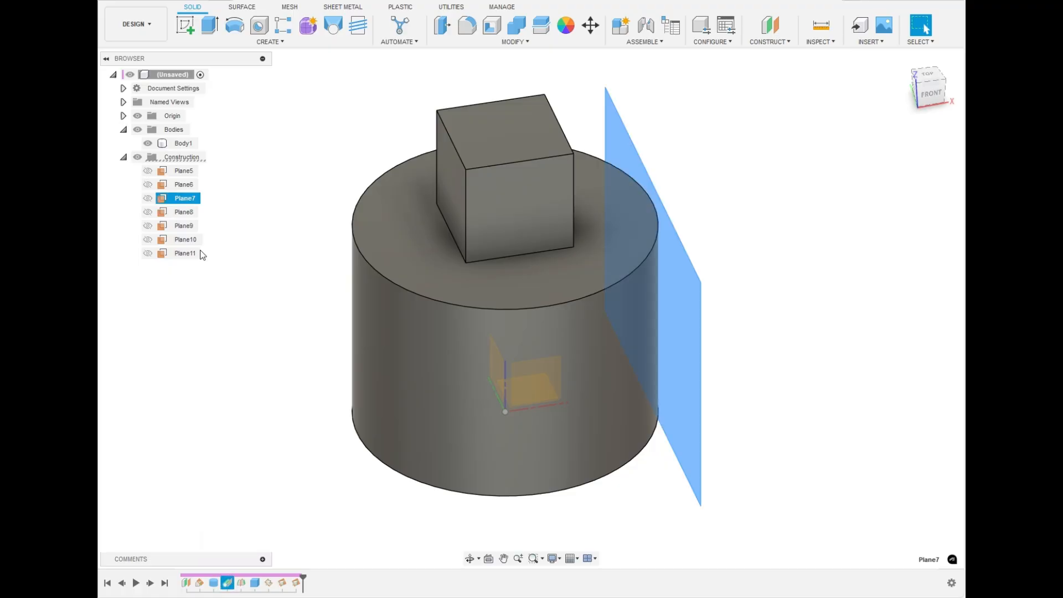
{"action": "left_click", "coordinate": [147, 199]}
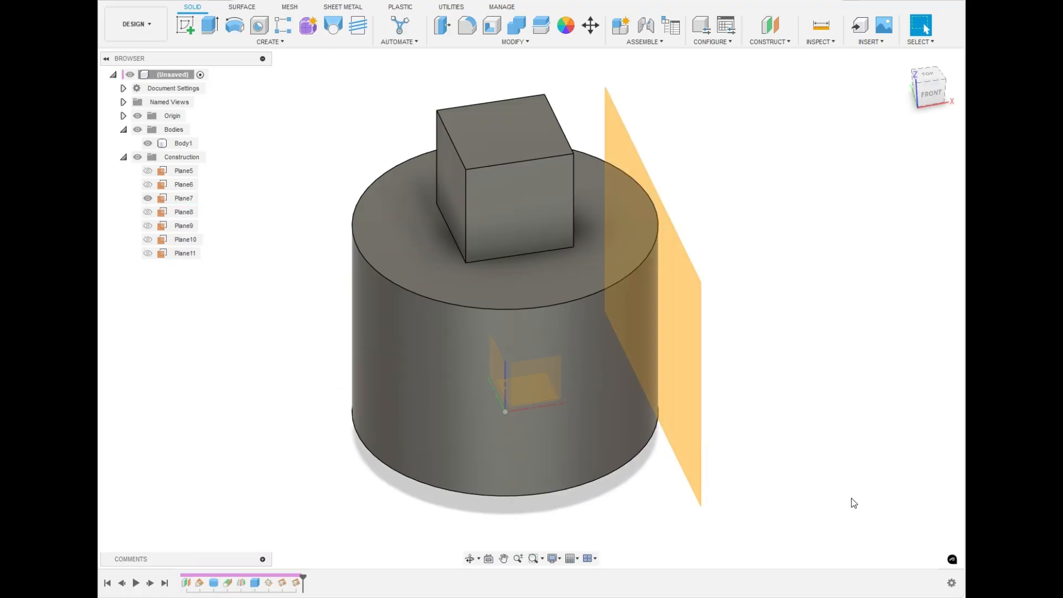
- Sketch a point on the tangent plane, on the vertical axis about 1.6 in above the origin, and finish the sketch
{"action": "left_click", "coordinate": [936, 68]}
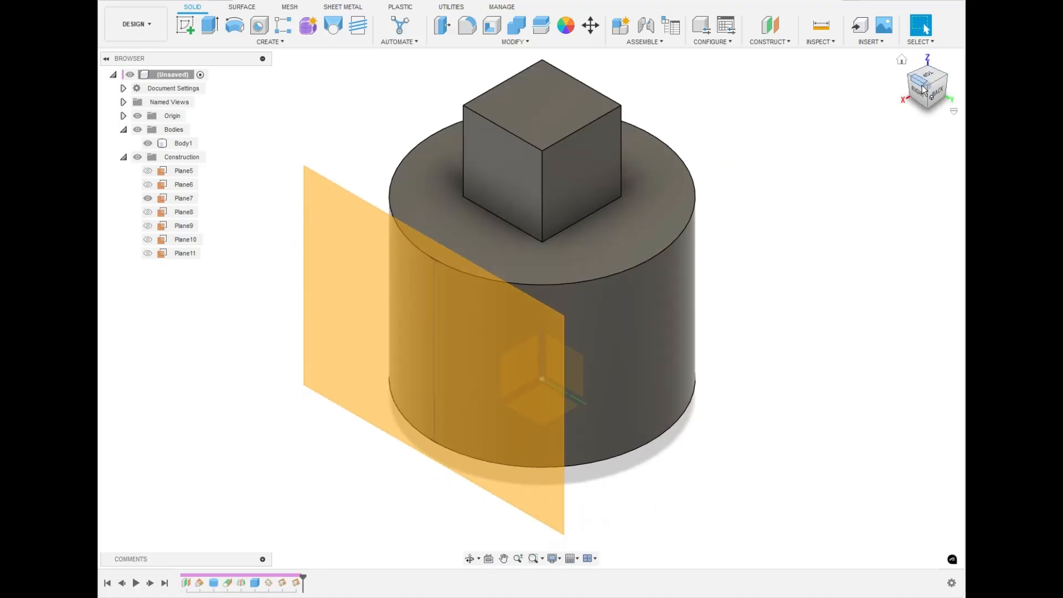
{"action": "left_click", "coordinate": [364, 234]}
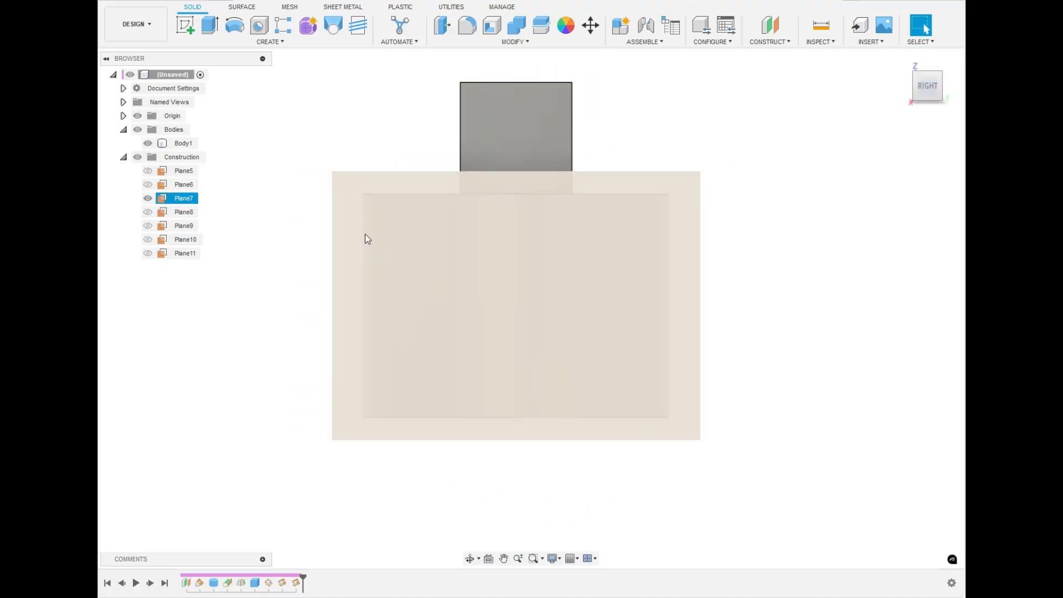
{"action": "left_click", "coordinate": [185, 25]}
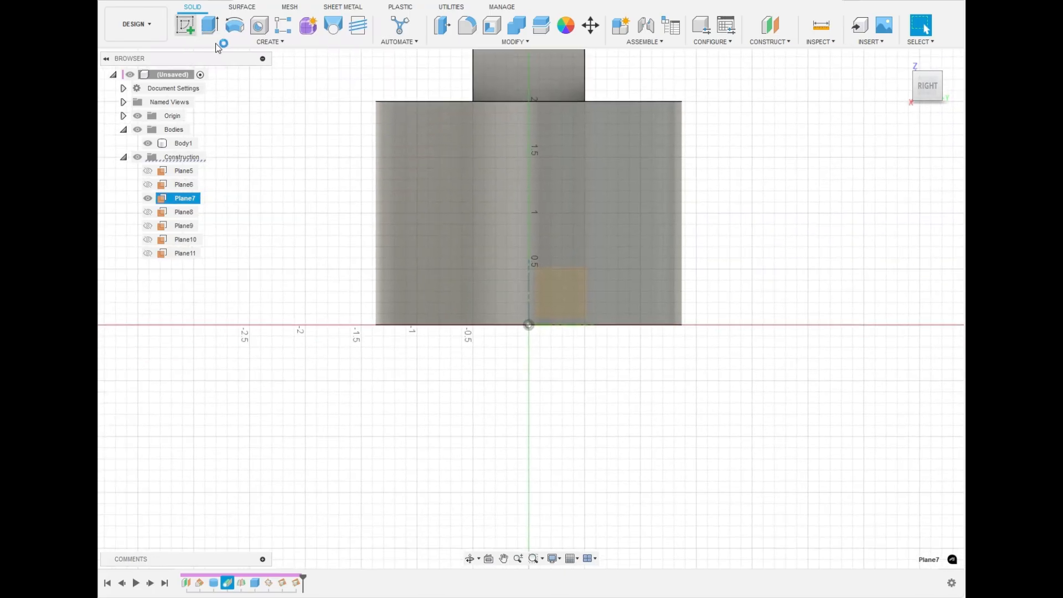
{"action": "left_click", "coordinate": [278, 40]}
{"action": "left_click", "coordinate": [223, 158]}
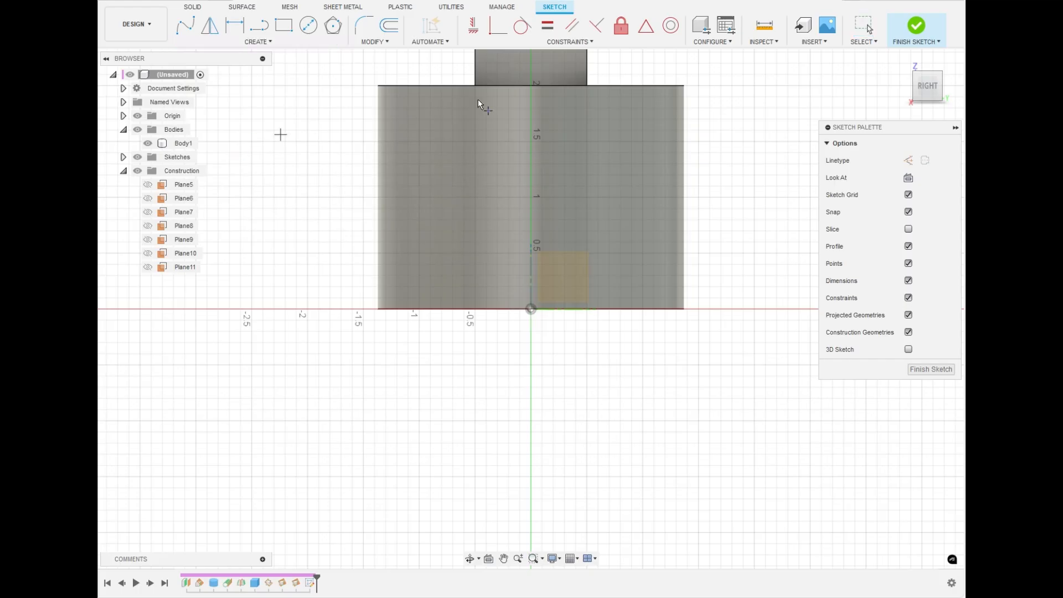
{"action": "left_click", "coordinate": [531, 131]}
{"action": "key", "text": "Escape"}
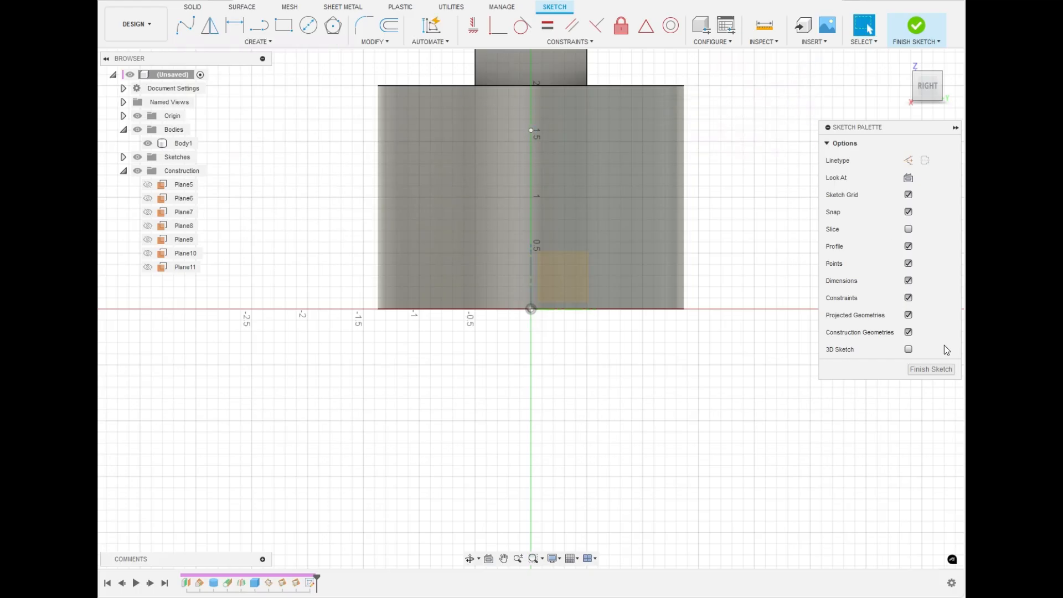
{"action": "left_click", "coordinate": [939, 372]}
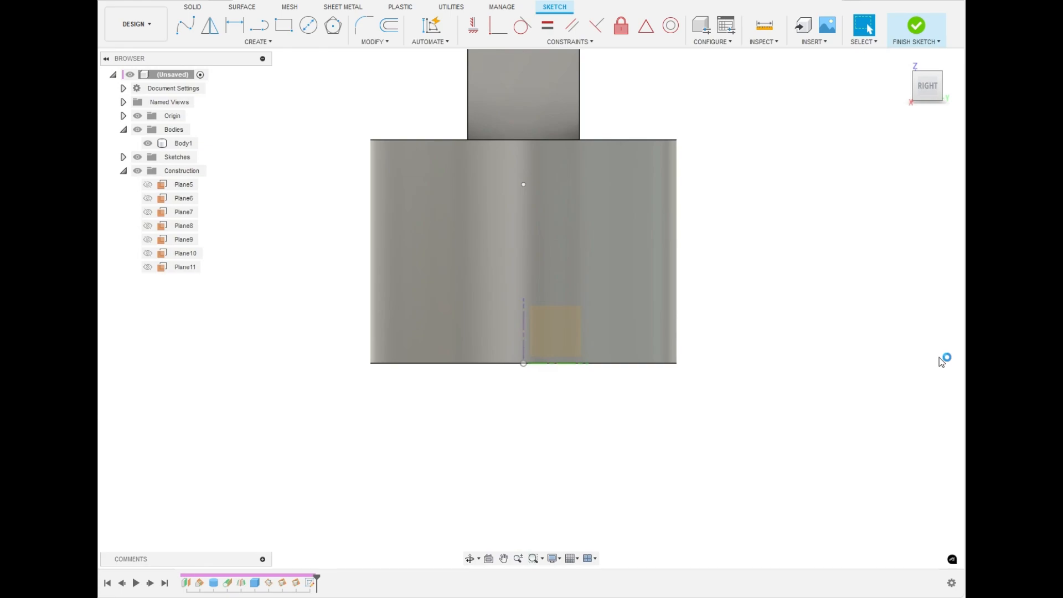
- Create a construction plane tangent to the cylinder's side face at the sketched point
{"action": "left_click", "coordinate": [939, 74]}
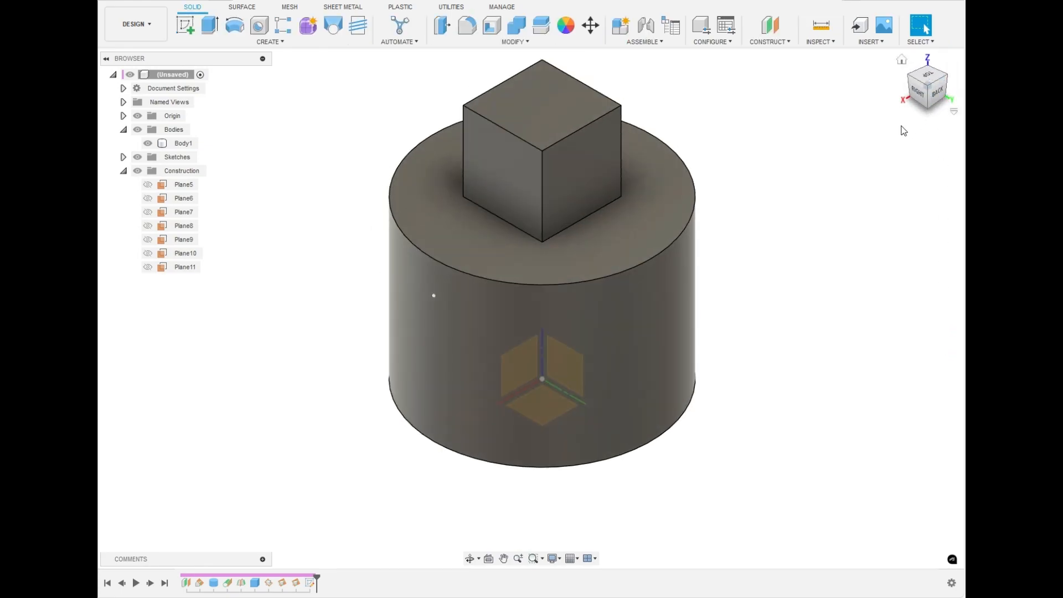
{"action": "left_click", "coordinate": [771, 44]}
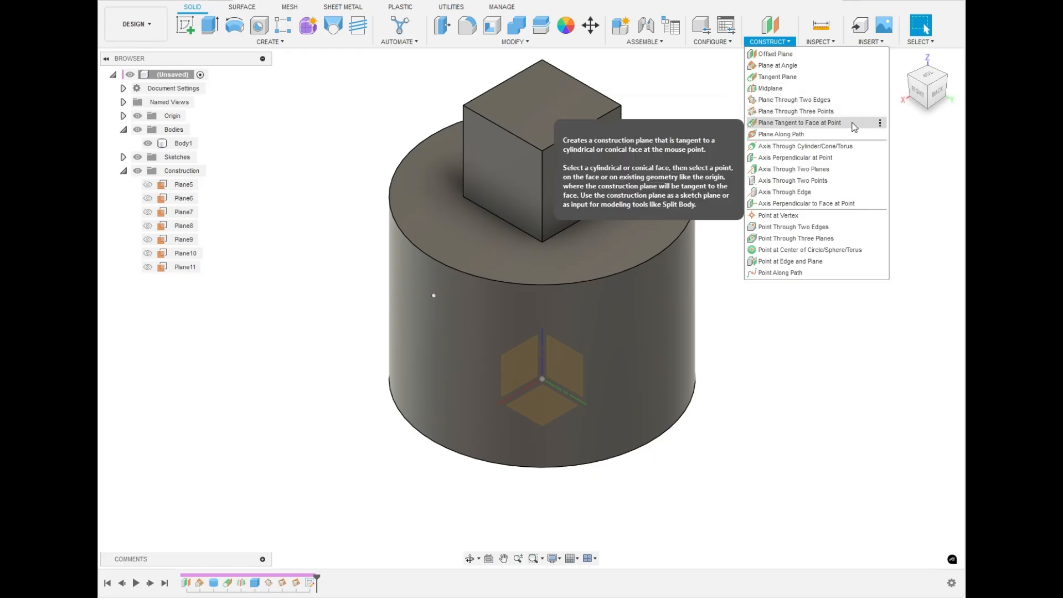
{"action": "left_click", "coordinate": [854, 127]}
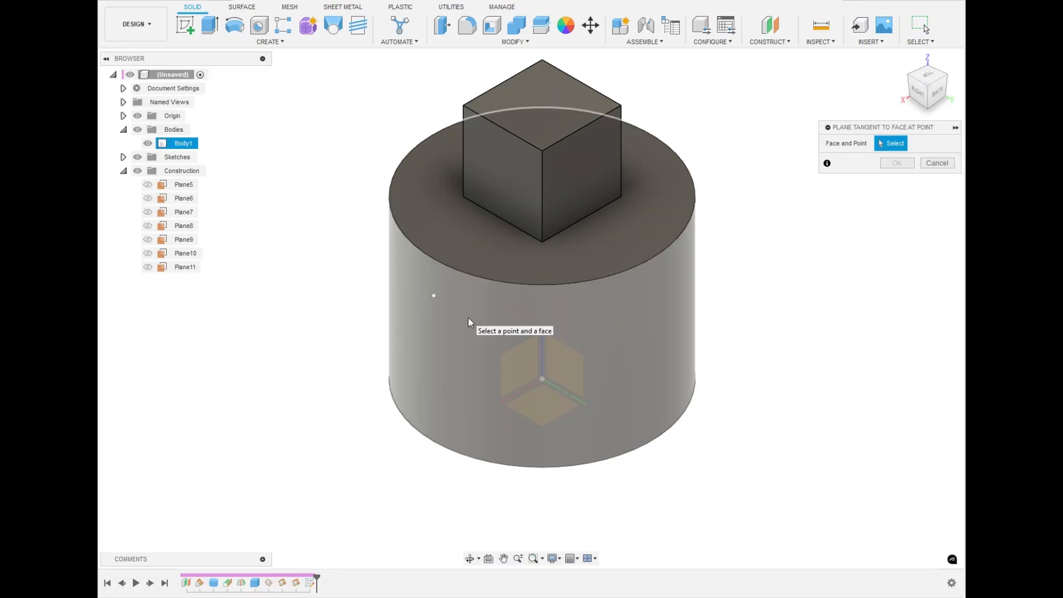
{"action": "left_click", "coordinate": [468, 318]}
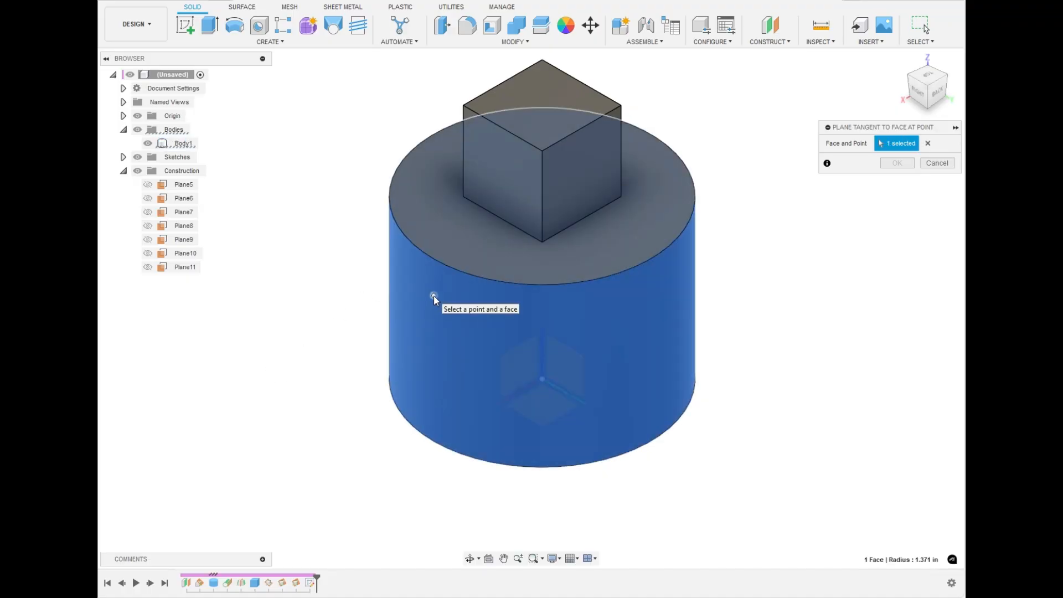
{"action": "left_click", "coordinate": [433, 296]}
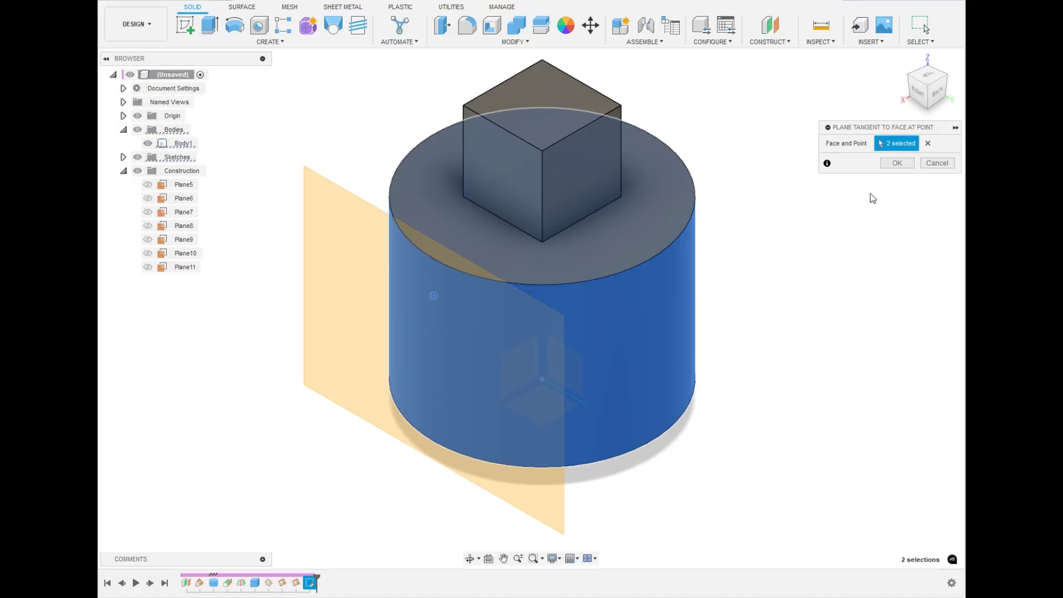
{"action": "left_click", "coordinate": [895, 165]}
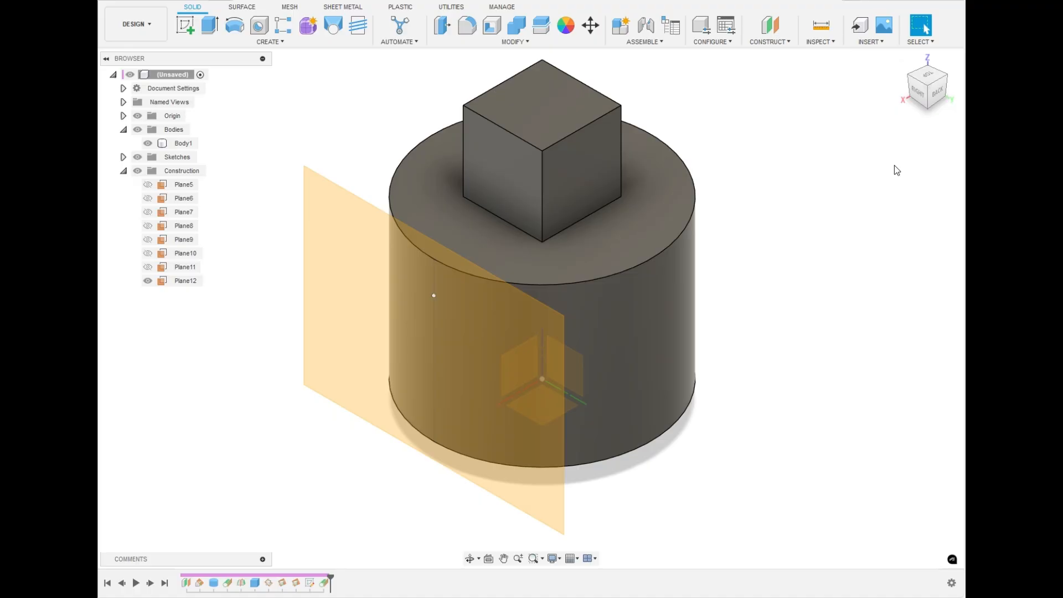
- Create a construction plane along the cylinder's top circular edge, with proportional distance type, tangent chain on and distance 0.00
{"action": "left_click", "coordinate": [770, 42]}
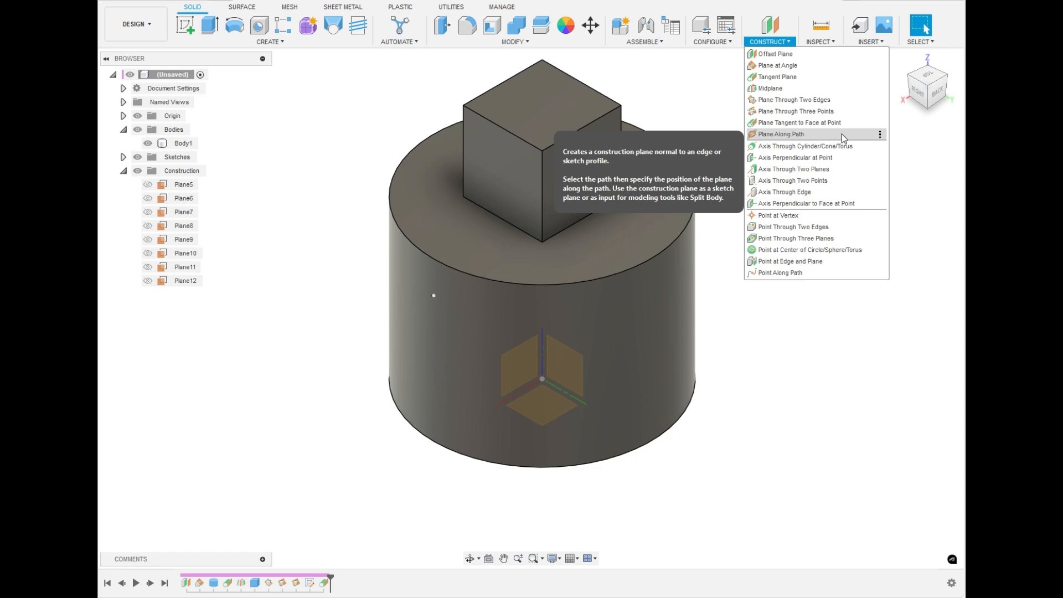
{"action": "left_click", "coordinate": [841, 134]}
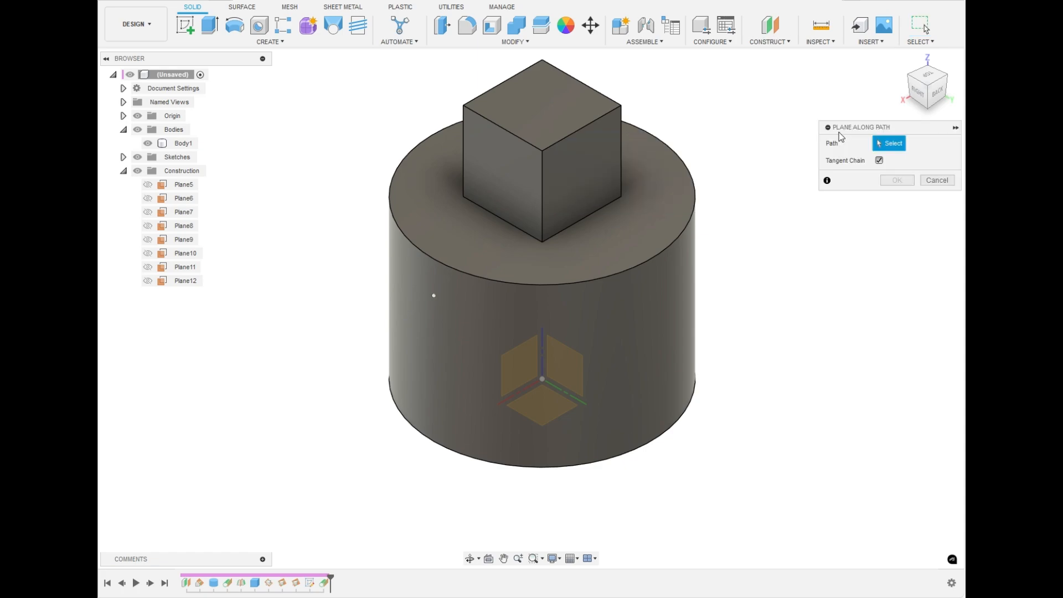
{"action": "left_click", "coordinate": [696, 210]}
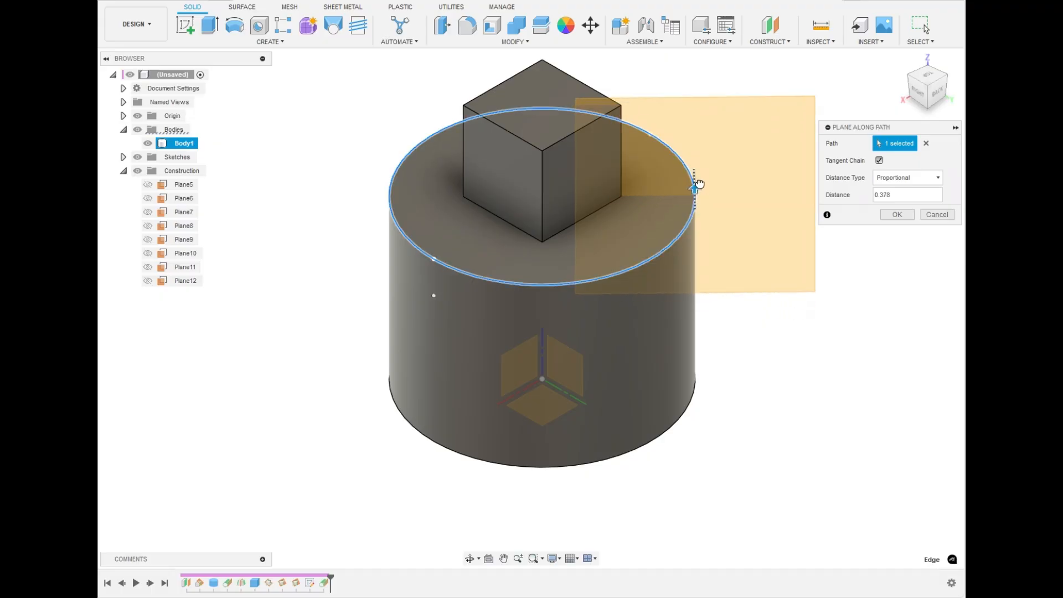
{"action": "left_click_drag", "start_coordinate": [699, 184], "coordinate": [441, 249]}
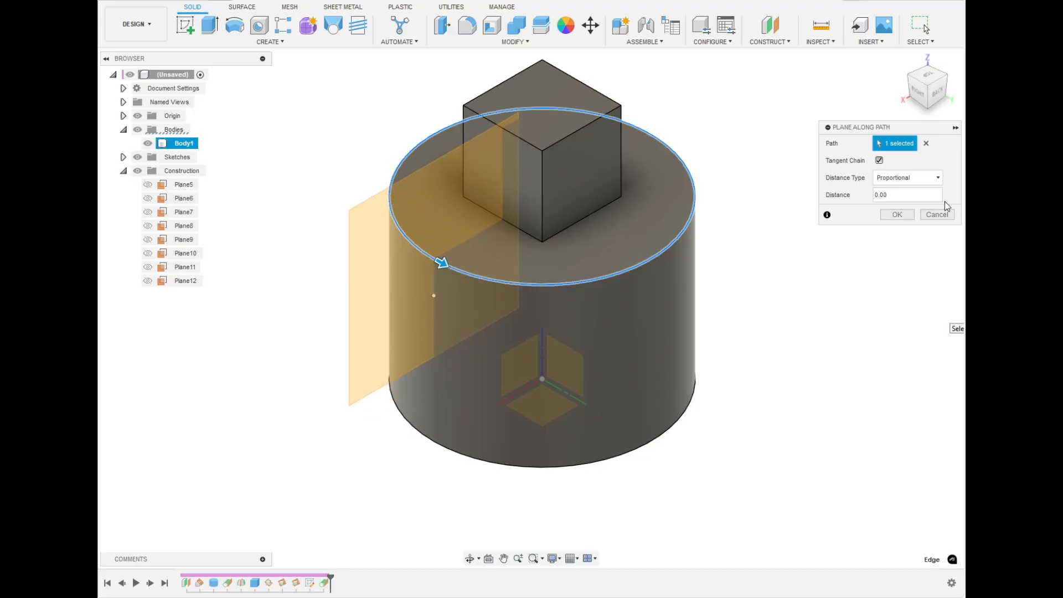
{"action": "left_click", "coordinate": [898, 216]}
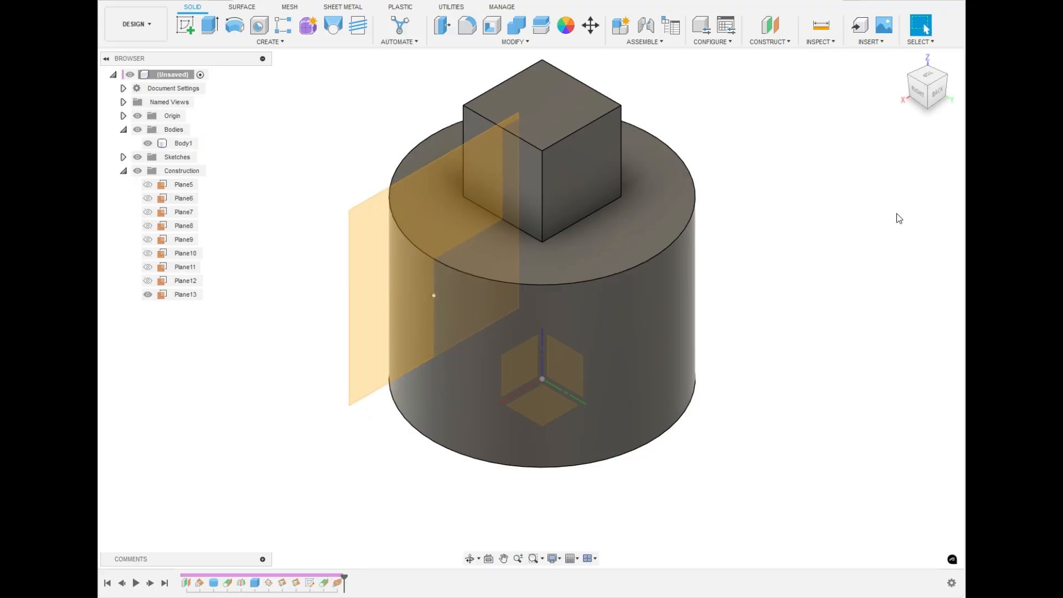